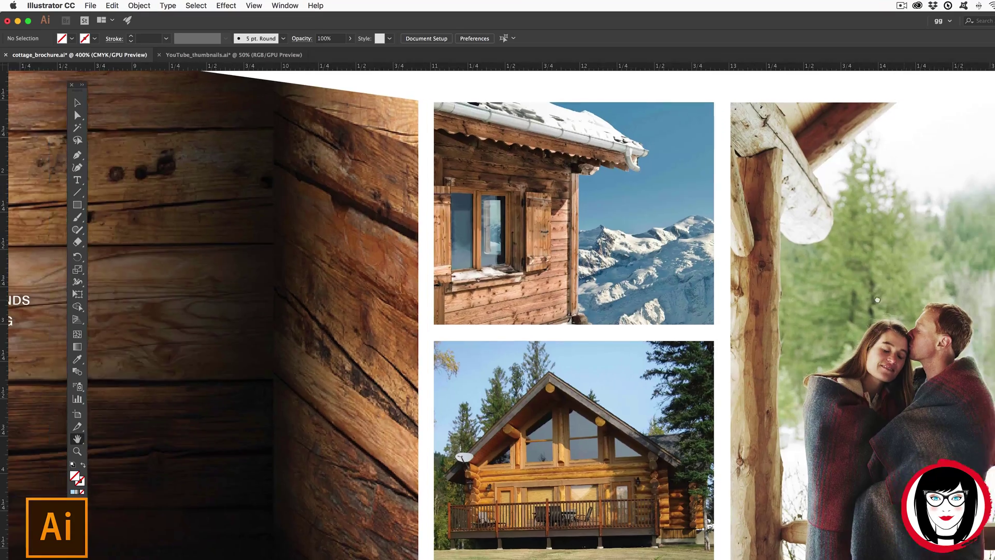
# Select the couple photo and the top and bottom cabin photos one after another to inspect them
pyautogui.hscroll(1, 812, 298)
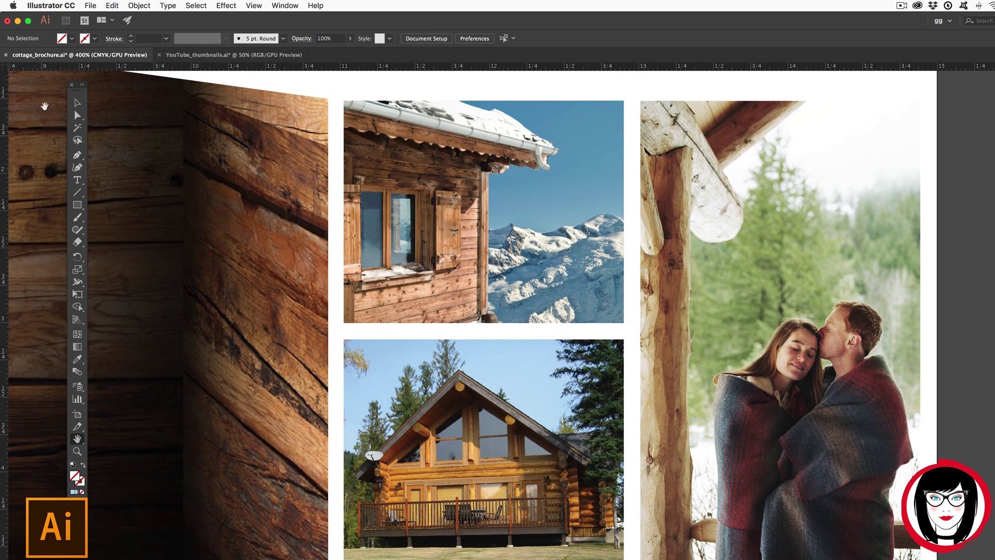
pyautogui.click(76, 103)
pyautogui.scroll(1, 570, 259)
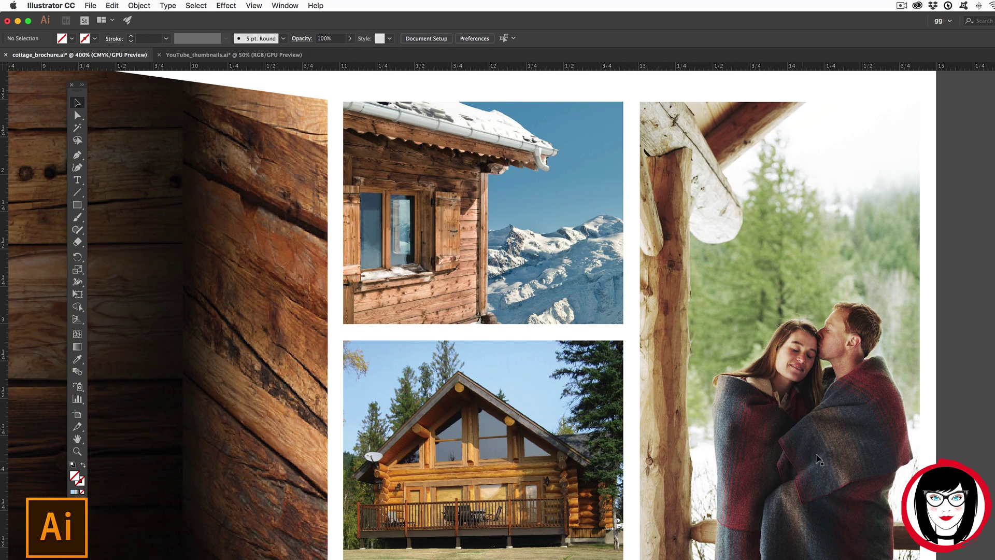
pyautogui.click(901, 323)
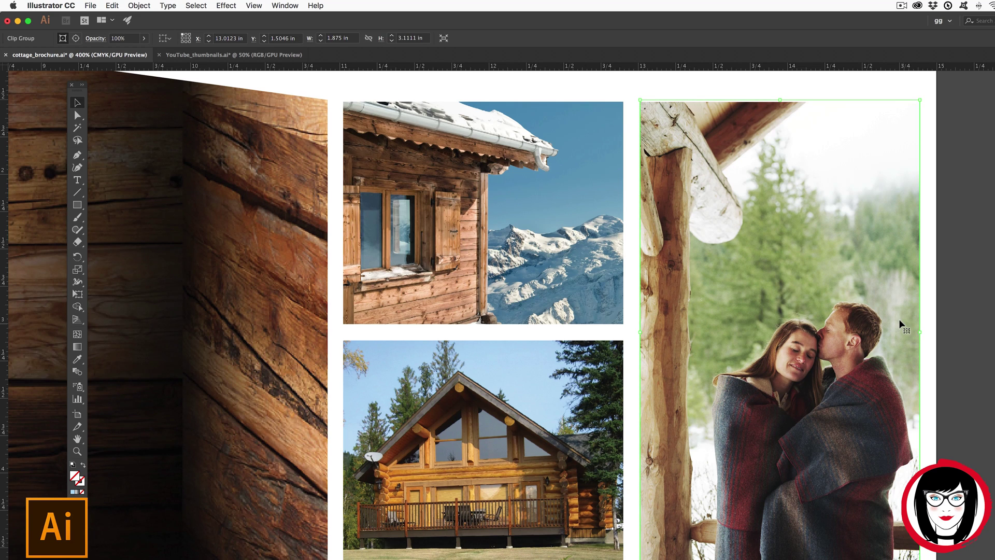
pyautogui.click(516, 246)
pyautogui.click(527, 390)
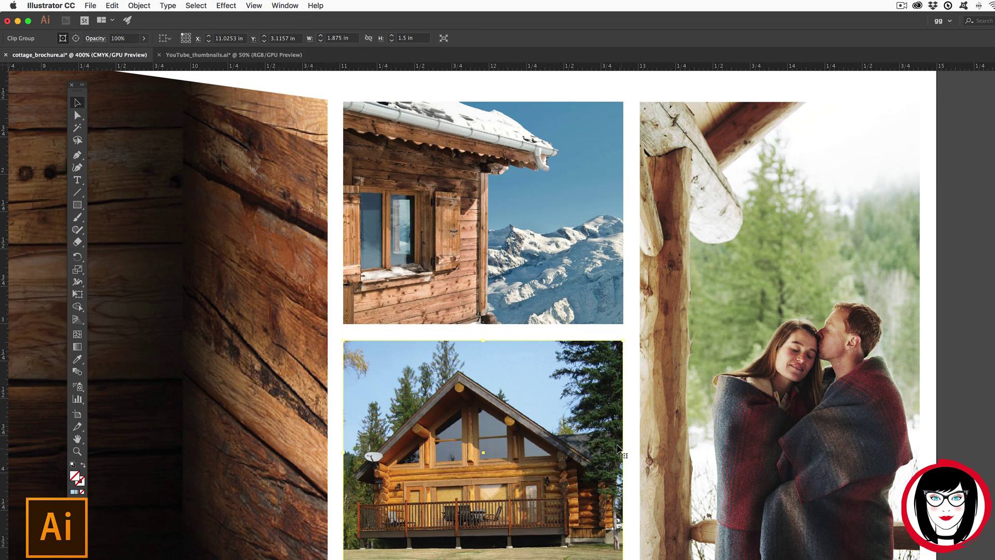
# Zoom out and pan the spread until the whole wood panel is visible
pyautogui.press('super+minus')
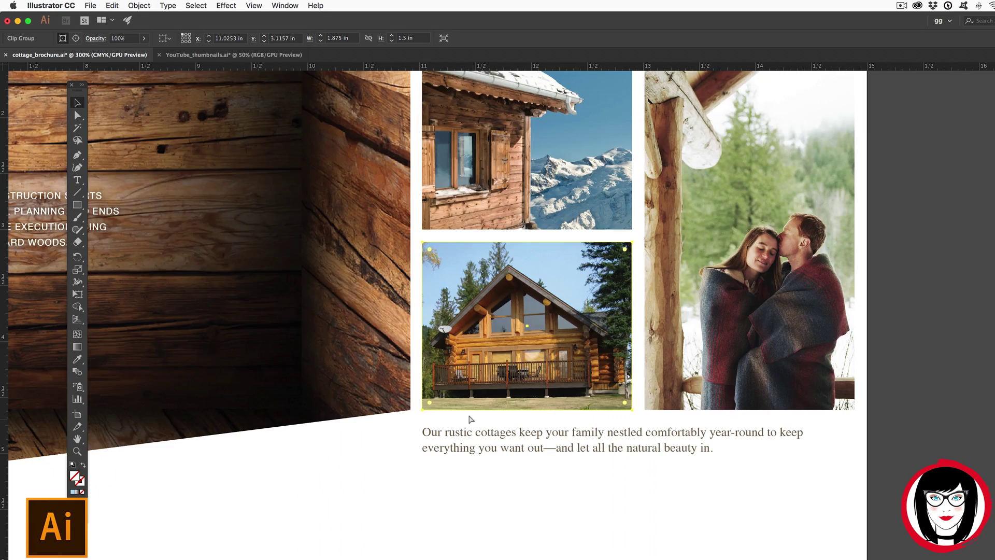
pyautogui.moveTo(469, 418); pyautogui.dragTo(707, 418)
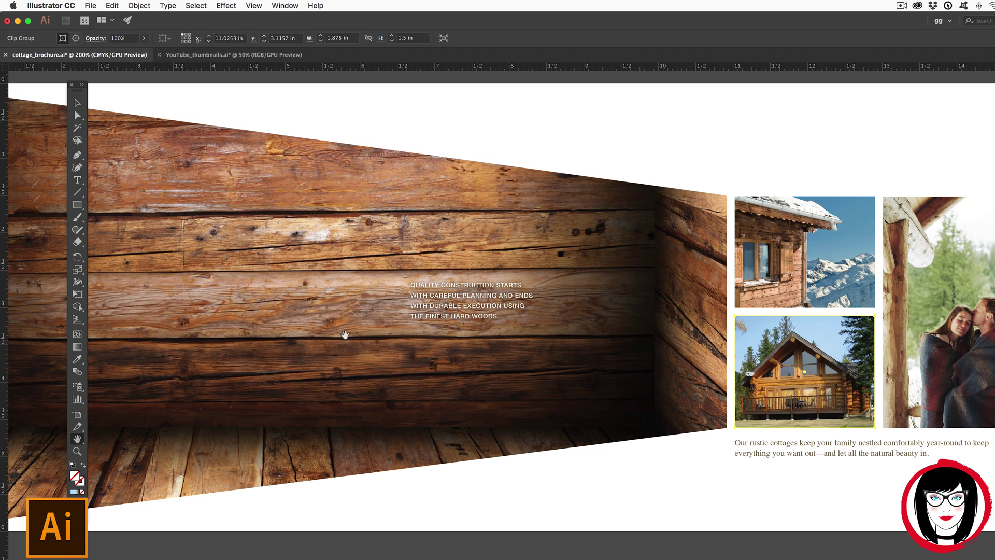
pyautogui.moveTo(229, 325); pyautogui.dragTo(296, 331)
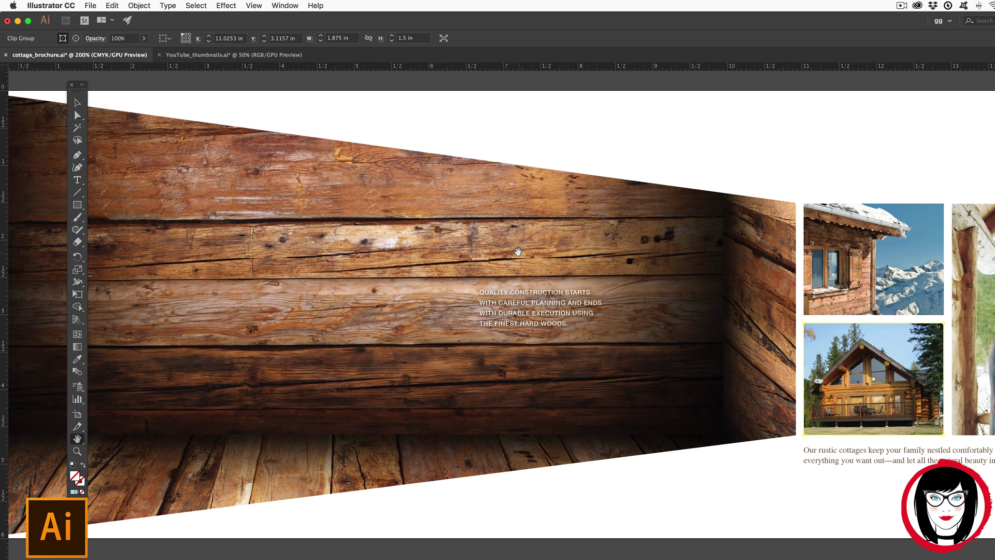
pyautogui.press('v')
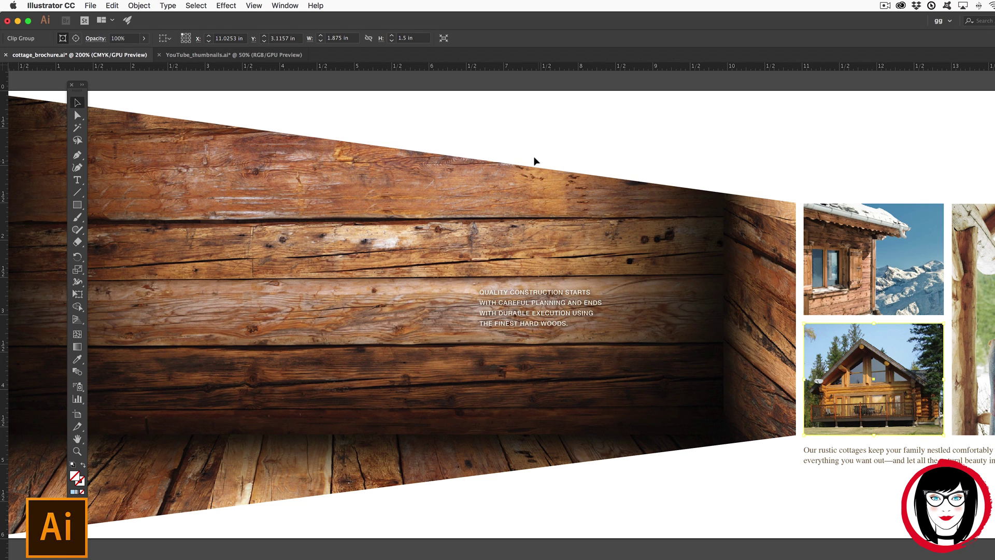
# Deselect the cabin photo, hide the rulers, then turn them back on via View > Rulers
pyautogui.click(642, 164)
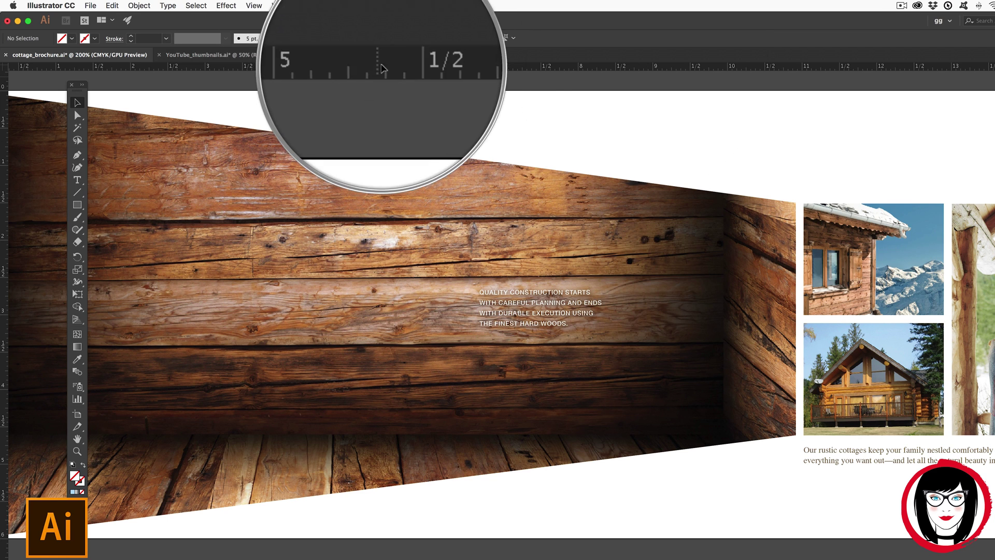
pyautogui.press('super+r')
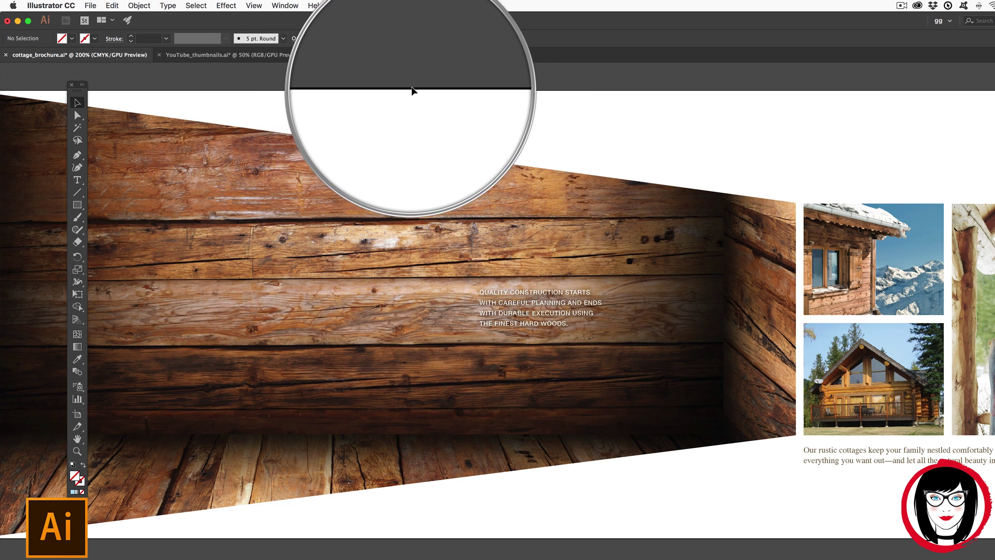
pyautogui.click(256, 6)
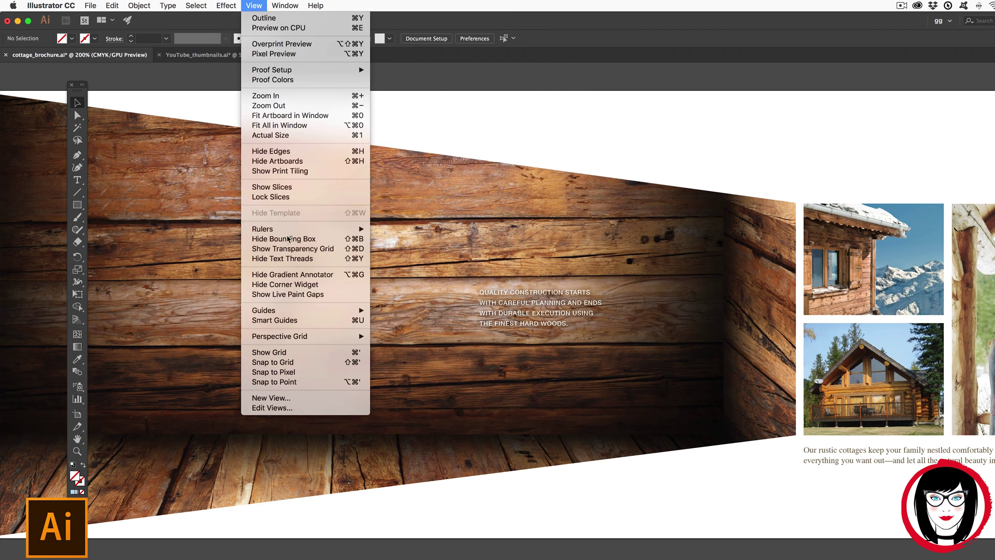
pyautogui.moveTo(288, 228)
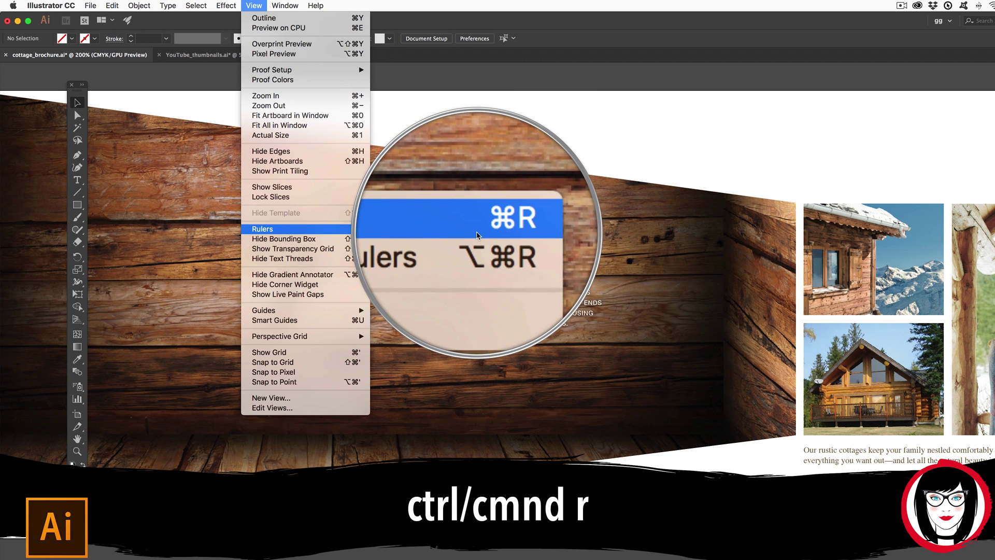
pyautogui.click(469, 229)
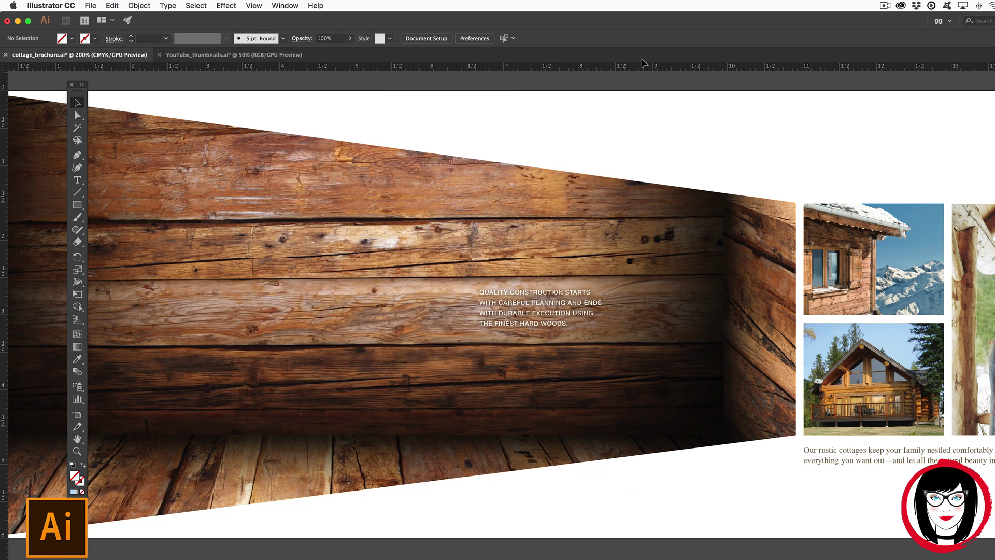
pyautogui.hscroll(5, 647, 65)
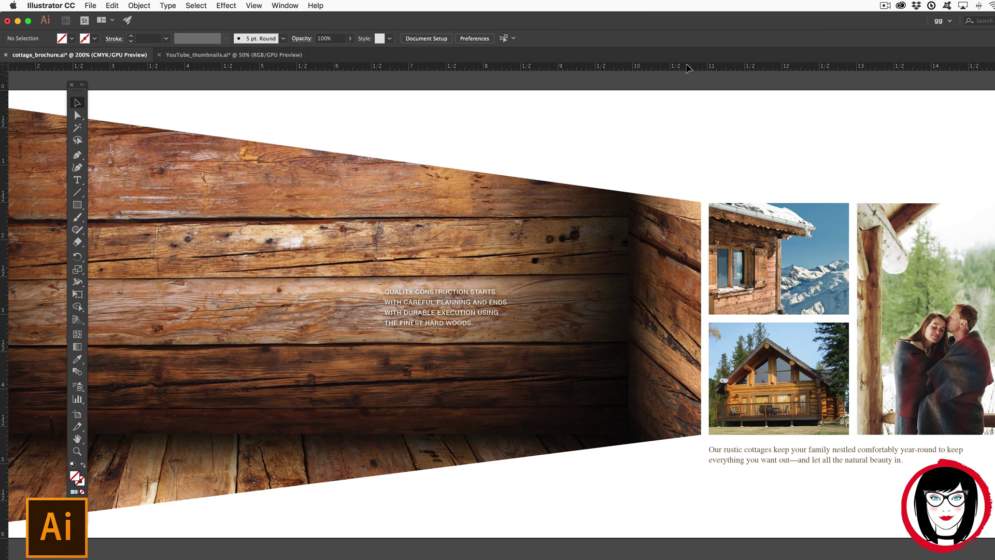
# Place a horizontal guide on the photos' top edge and lock the guides
pyautogui.moveTo(688, 68); pyautogui.dragTo(702, 203)
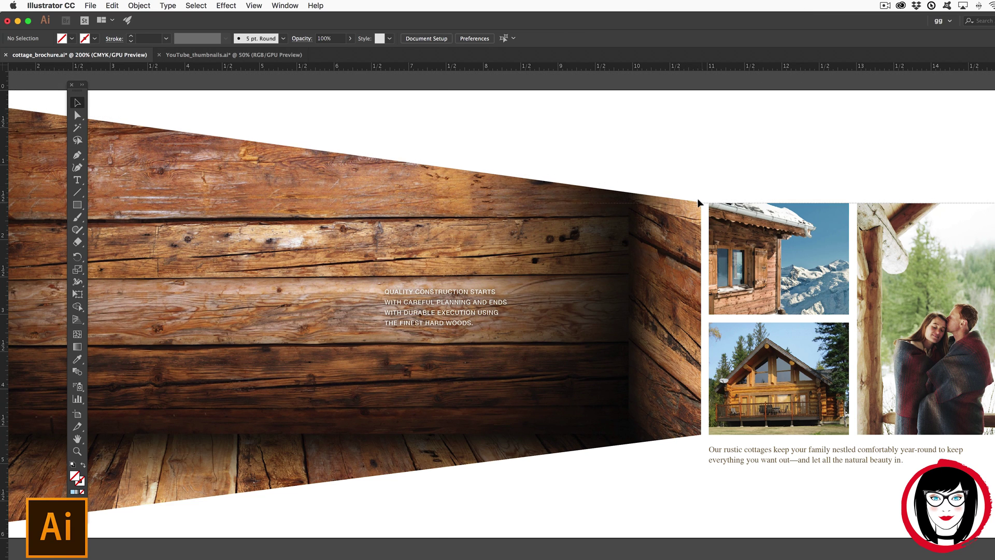
pyautogui.rightClick(556, 115)
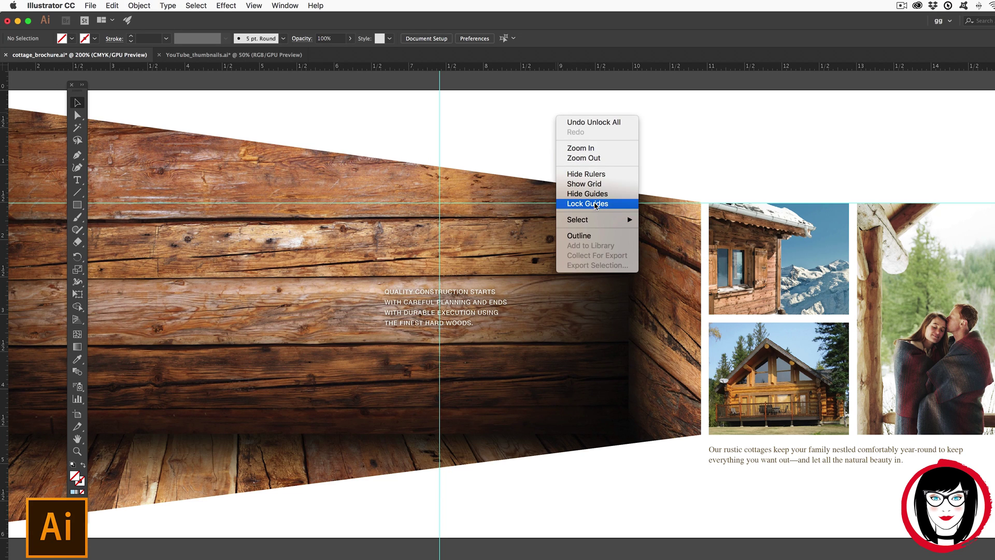
pyautogui.click(595, 204)
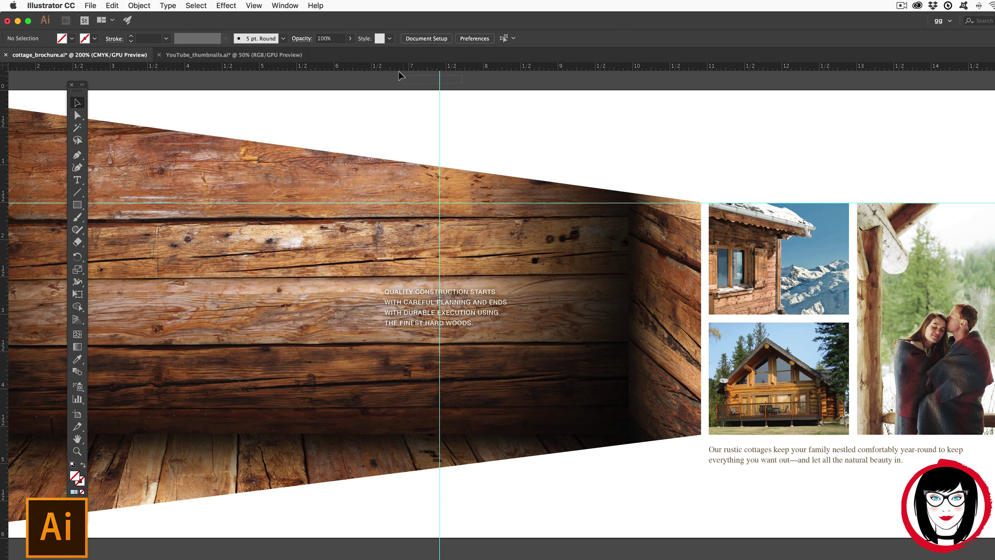
# Delete the vertical guide crossing the wood panel and add a guide at the photos' bottom edge
pyautogui.moveTo(401, 76); pyautogui.dragTo(430, 109)
pyautogui.press('Delete')
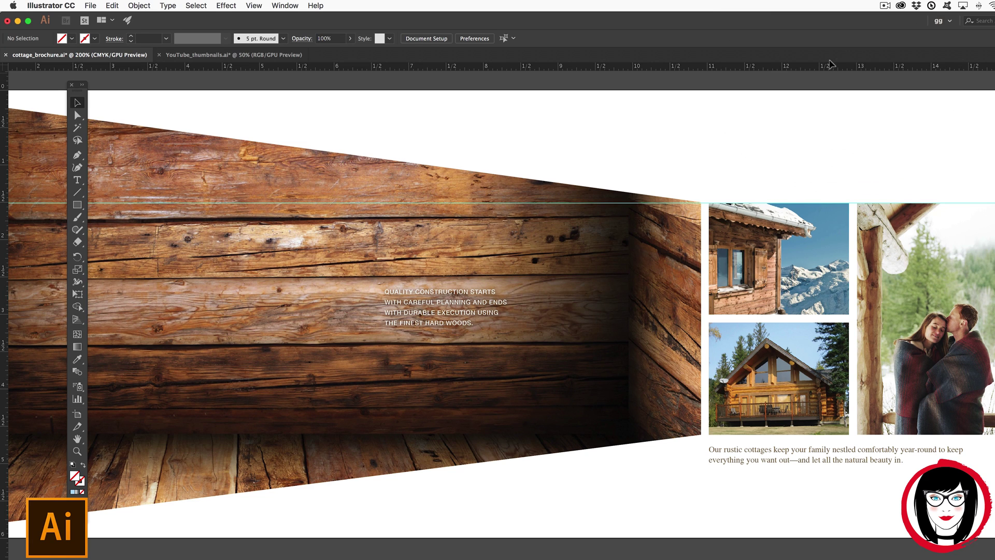
pyautogui.moveTo(830, 68); pyautogui.dragTo(856, 433)
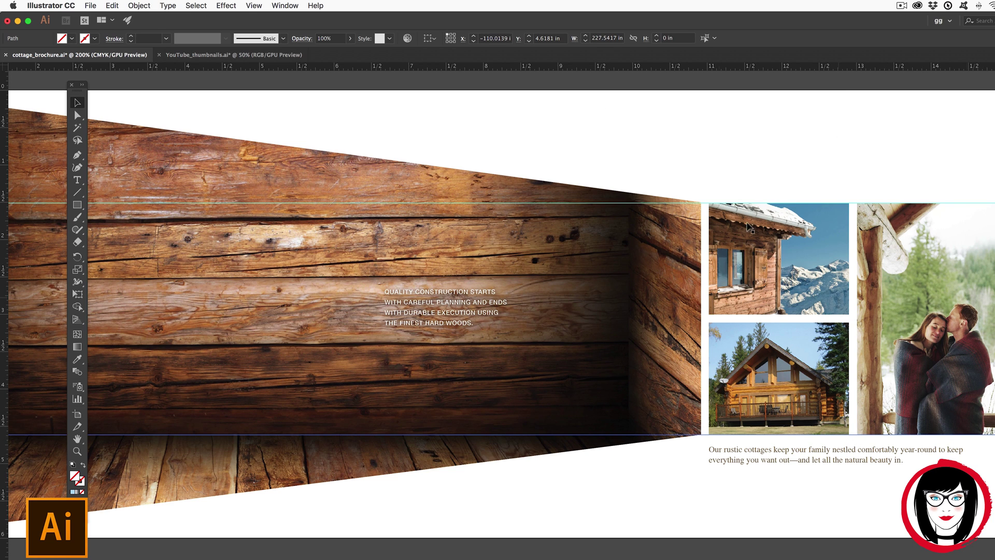
# Toggle guide visibility from the View menu and add a vertical guide at the photo column's left edge
pyautogui.click(254, 5)
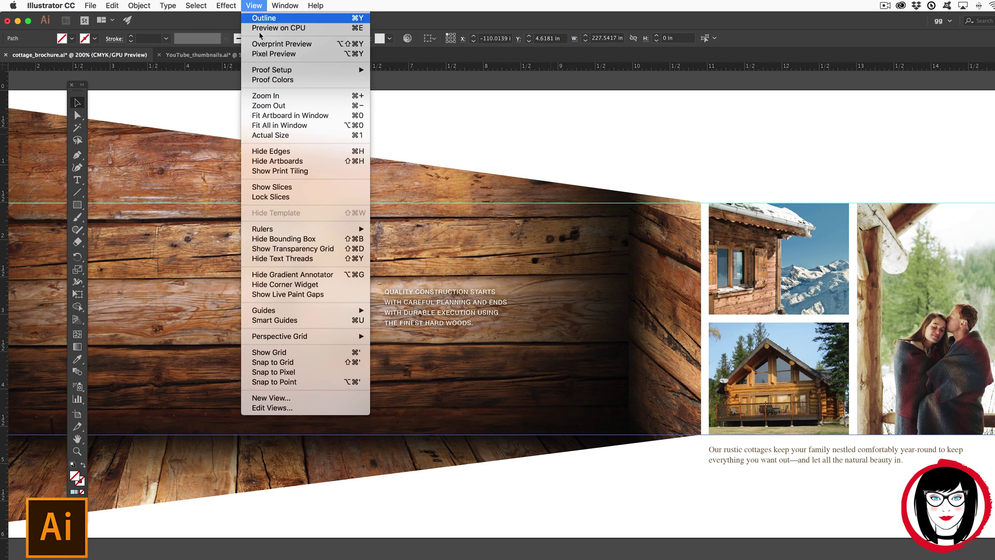
pyautogui.moveTo(352, 310)
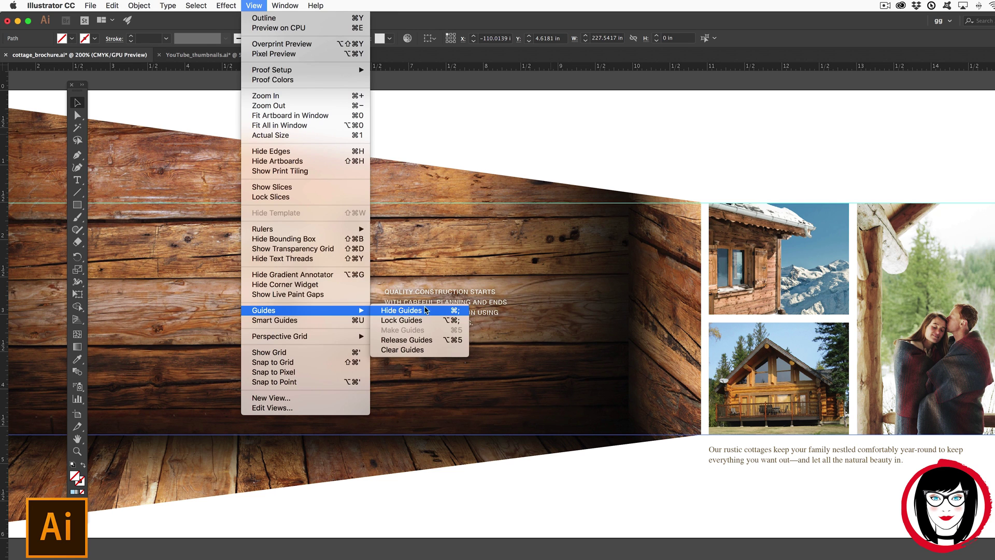
pyautogui.click(397, 311)
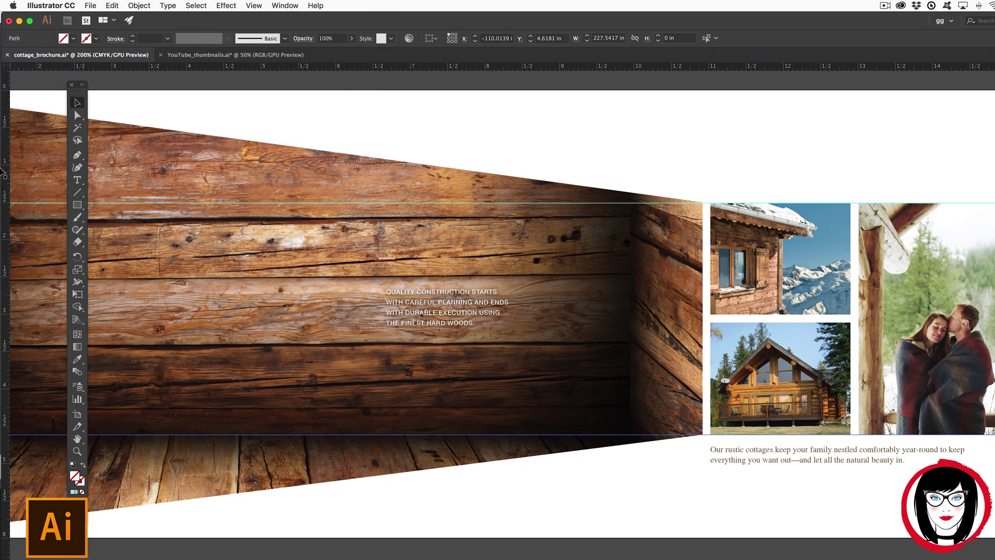
pyautogui.moveTo(3, 171); pyautogui.dragTo(857, 226)
# Zoom in and snap the vertical guide to the adjacent photo edge before the couple photo
pyautogui.scroll(1, 847, 191)
pyautogui.scroll(8, 718, 313)
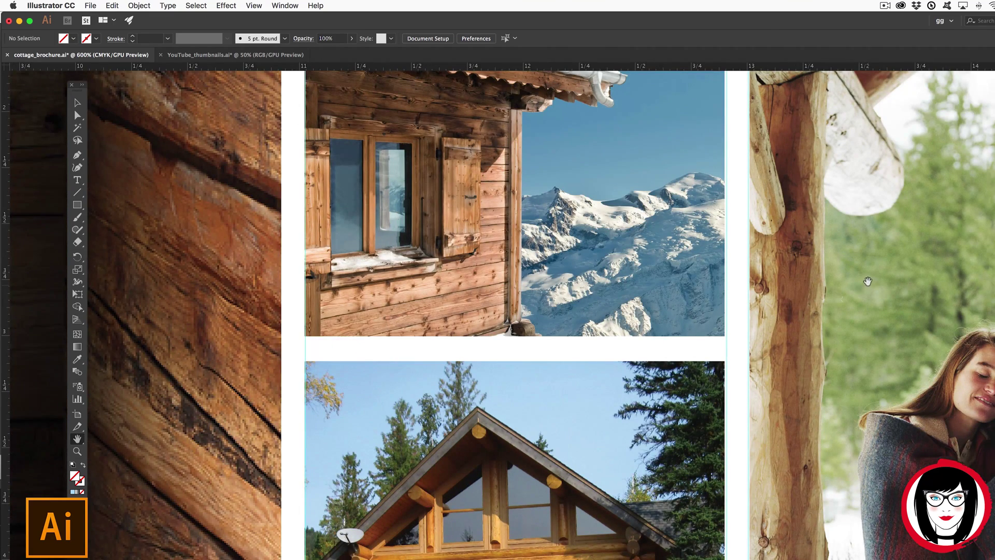
pyautogui.hscroll(3, 837, 289)
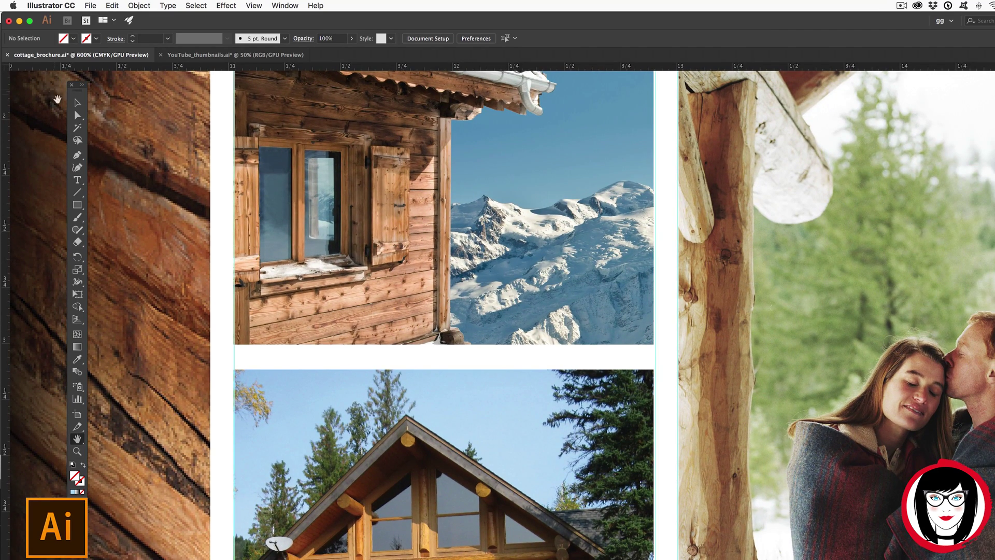
pyautogui.click(77, 103)
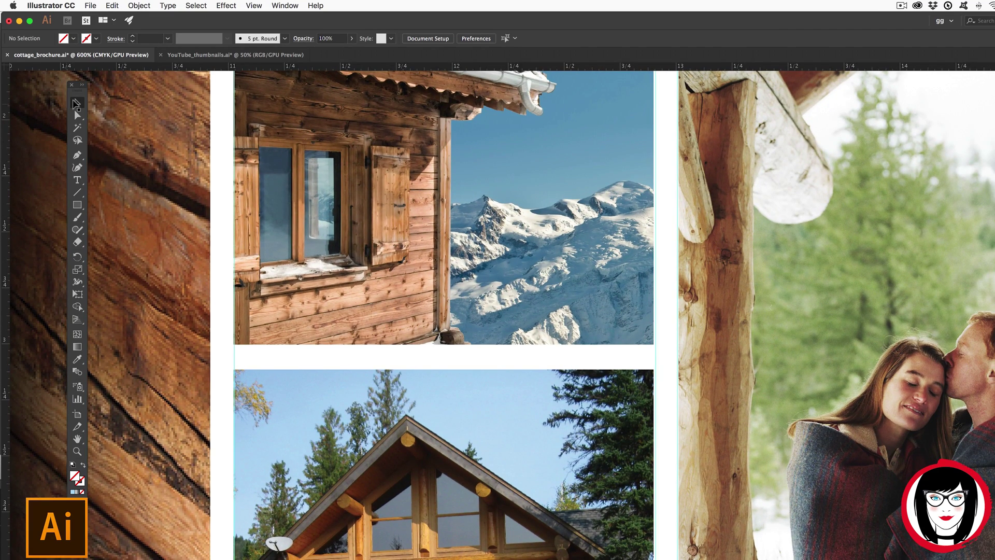
pyautogui.click(649, 355)
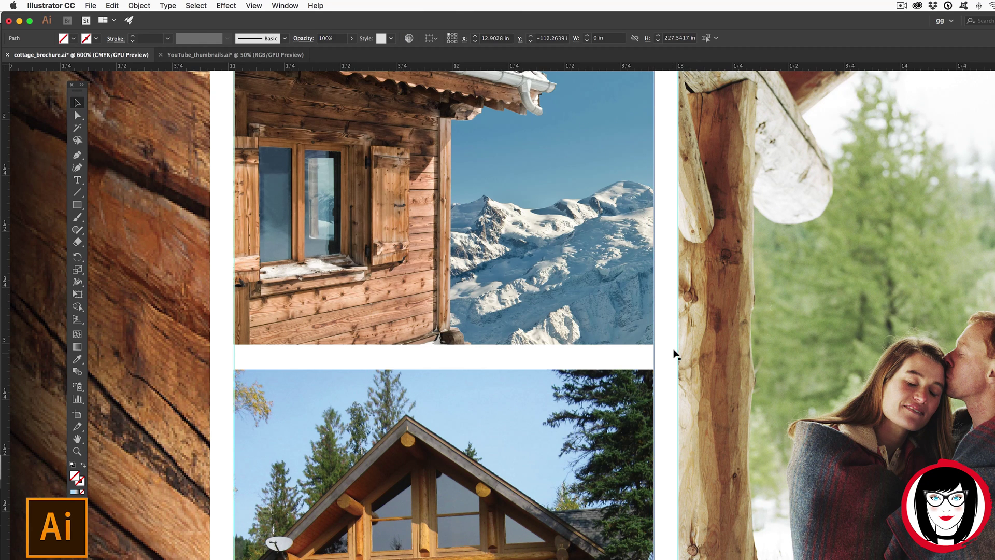
pyautogui.moveTo(674, 354); pyautogui.dragTo(673, 353)
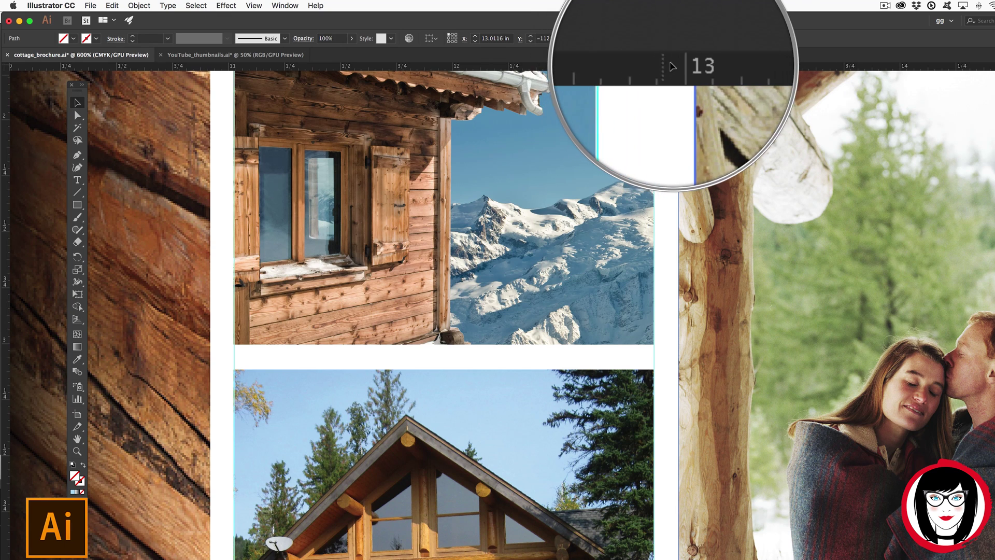
pyautogui.click(231, 358)
# Add horizontal guides at the top cabin photo's bottom edge and the lower photo's top edge
pyautogui.hscroll(2, 631, 354)
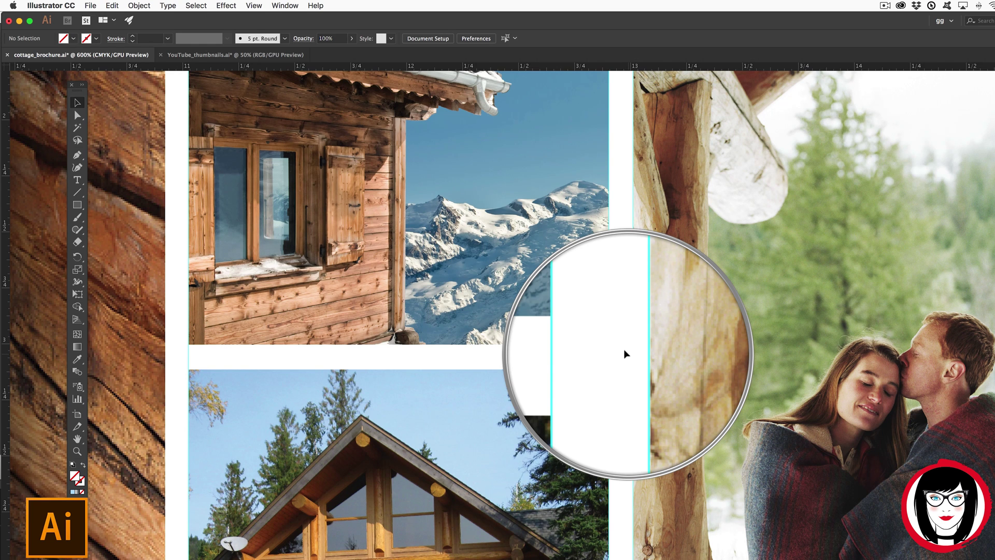
pyautogui.moveTo(479, 65); pyautogui.dragTo(538, 345)
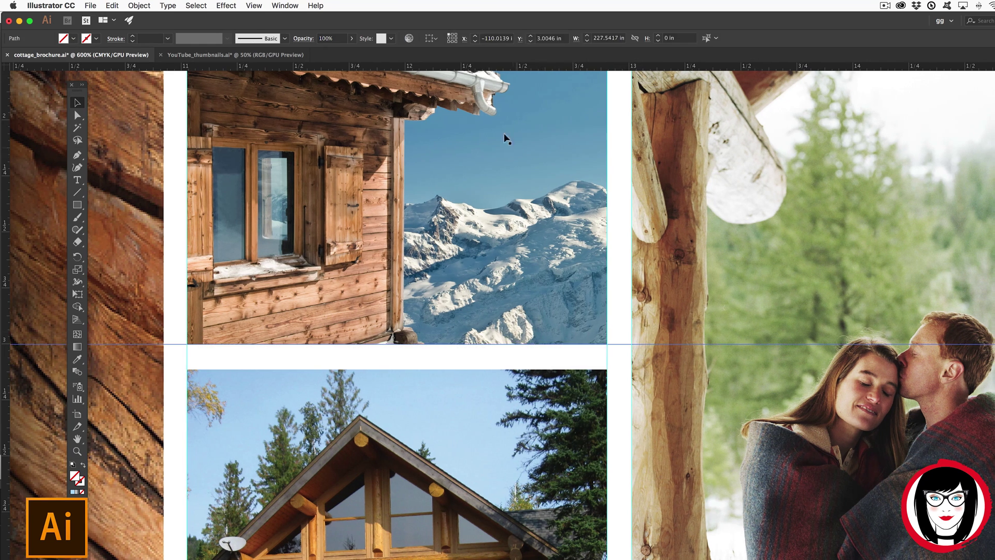
pyautogui.moveTo(477, 66); pyautogui.dragTo(518, 369)
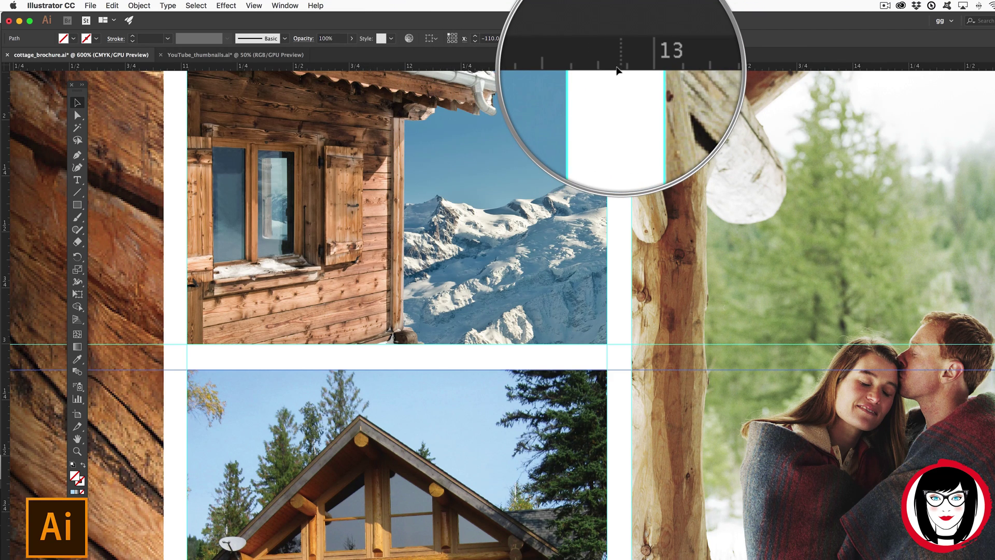
pyautogui.click(613, 156)
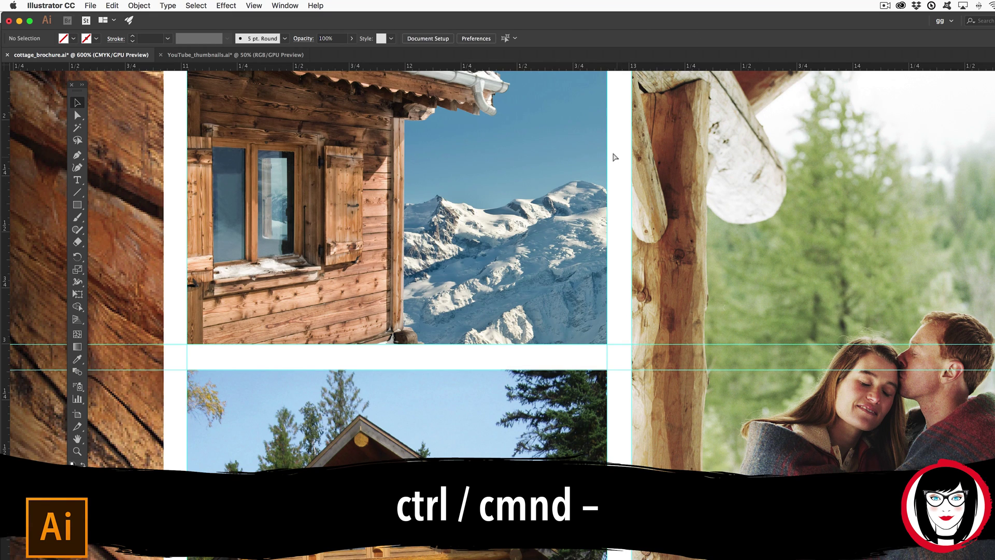
# Zoom out, pan to centre the wood-panel text block, and deselect the vertical guide
pyautogui.press('super+minus')
pyautogui.press('super+minus')
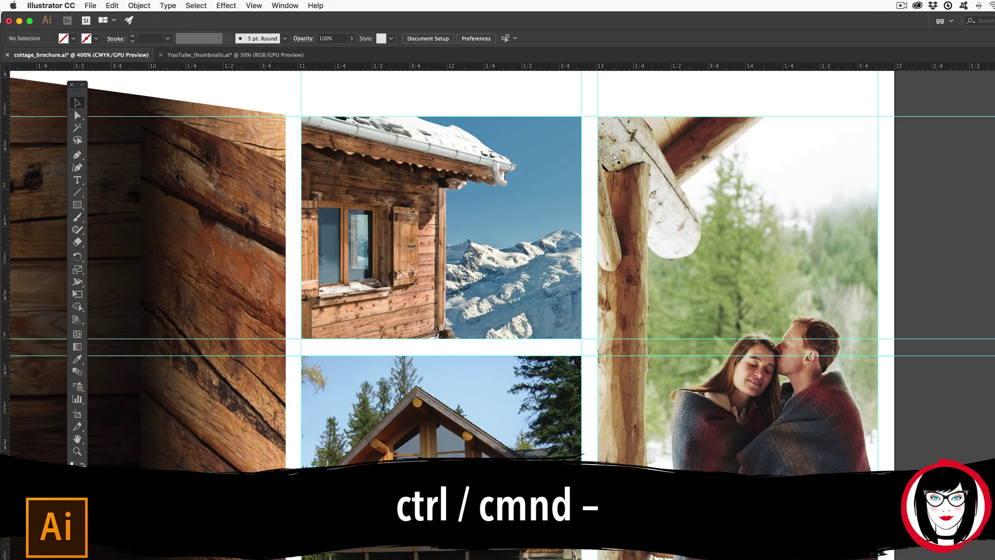
pyautogui.press('h')
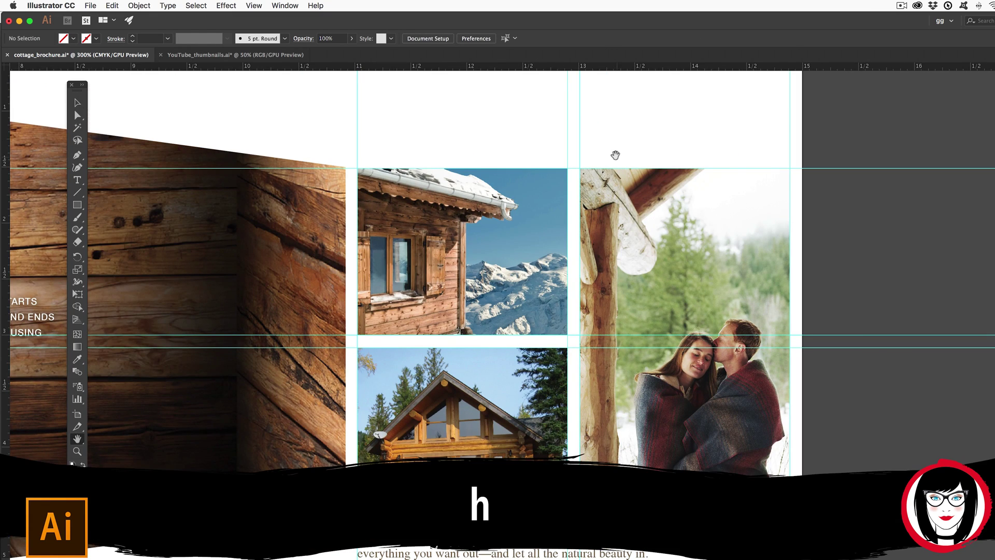
pyautogui.moveTo(290, 235); pyautogui.dragTo(559, 237)
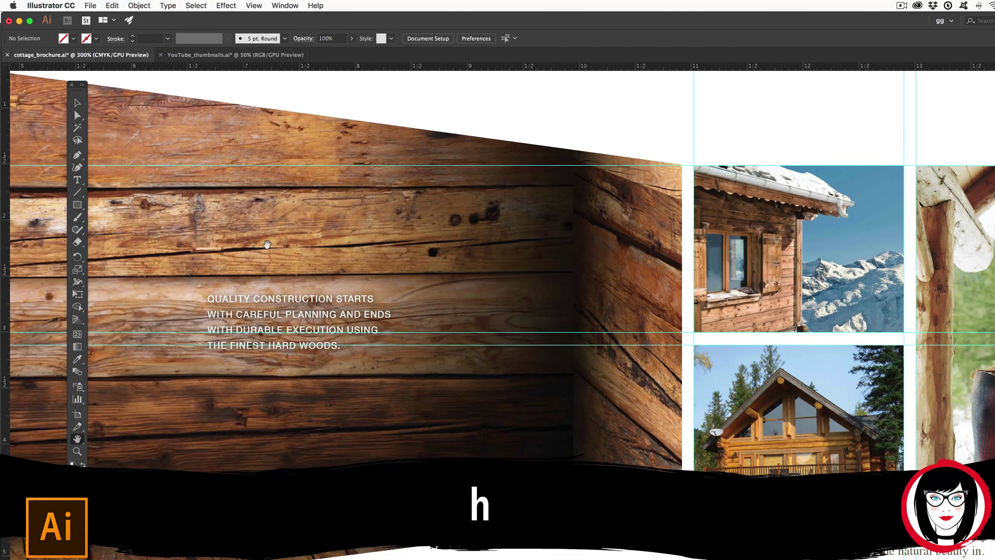
pyautogui.moveTo(267, 244); pyautogui.dragTo(484, 235)
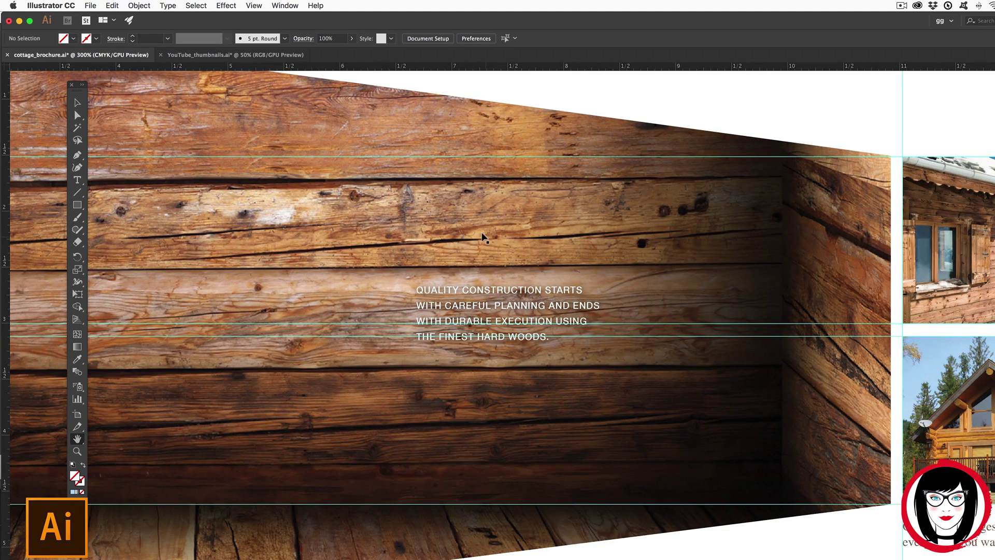
pyautogui.press('super+minus')
pyautogui.press('v')
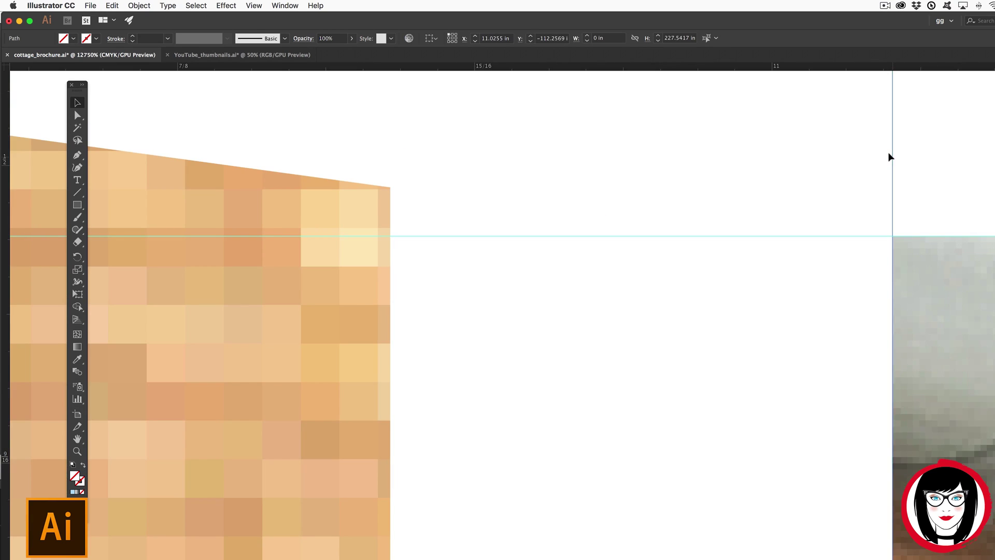
pyautogui.click(813, 184)
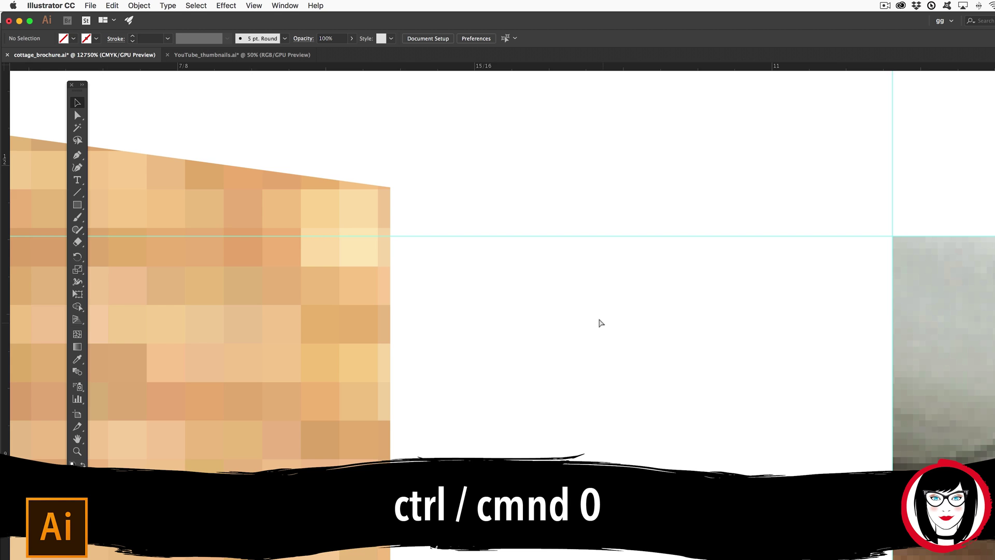
# Fit the full cottage spread in the window with Cmd 0 and View > Fit Artboard in Window
pyautogui.press('super+0')
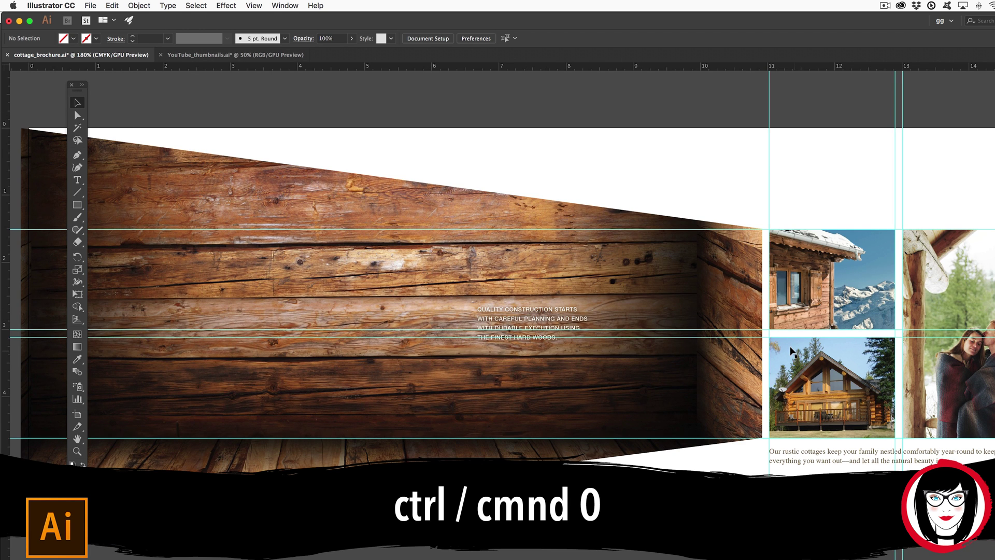
pyautogui.click(253, 5)
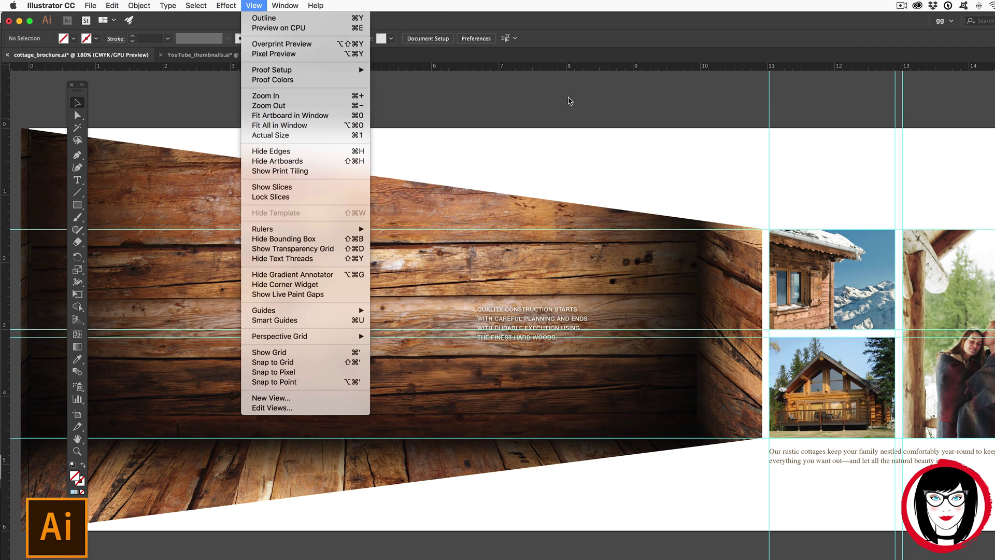
pyautogui.click(357, 120)
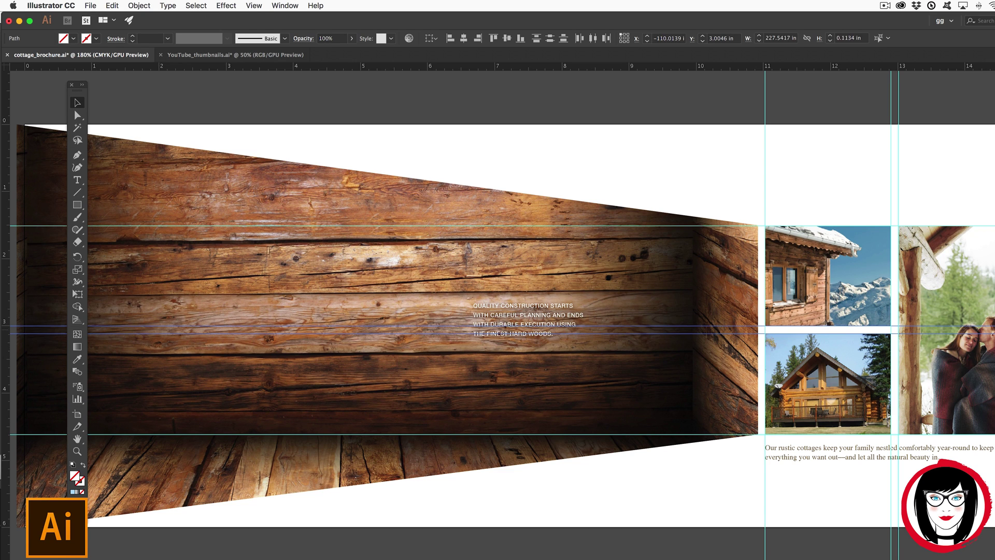
# Delete the two middle guides and the vertical guides across the spread
pyautogui.press('Delete')
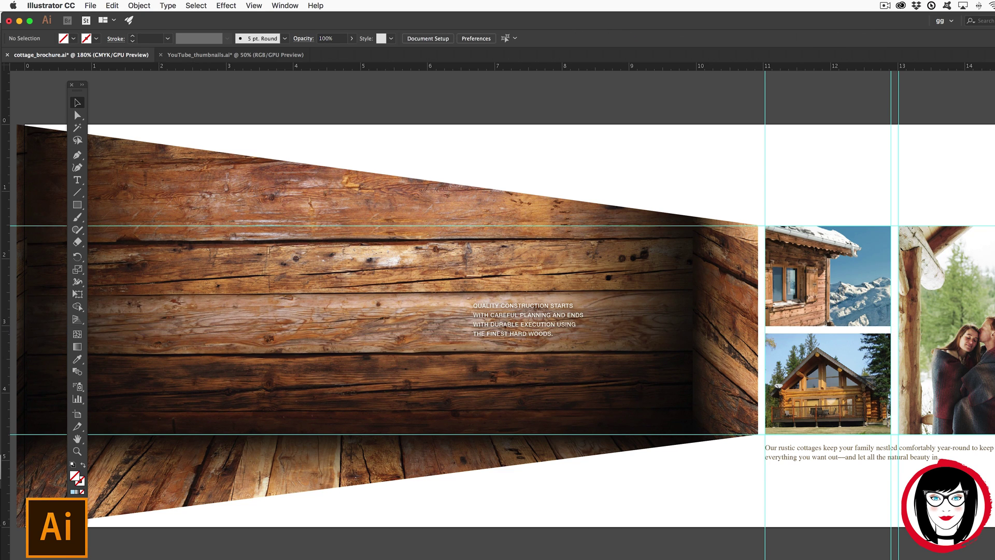
pyautogui.moveTo(736, 148); pyautogui.dragTo(976, 154)
pyautogui.press('Delete')
# Select the wood panel artwork and lock it with Cmd 2
pyautogui.hscroll(-6, 981, 226)
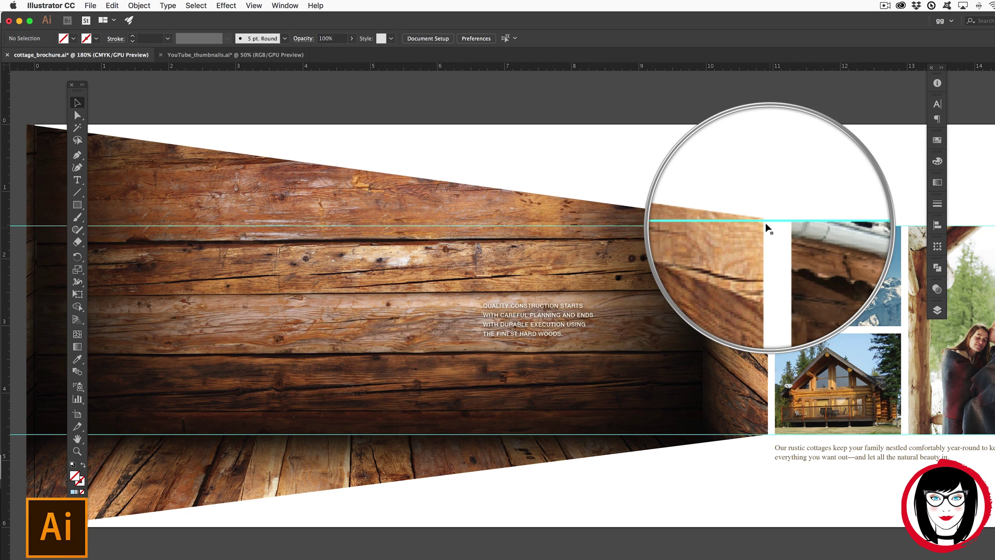
pyautogui.hscroll(-3, 376, 194)
pyautogui.click(375, 193)
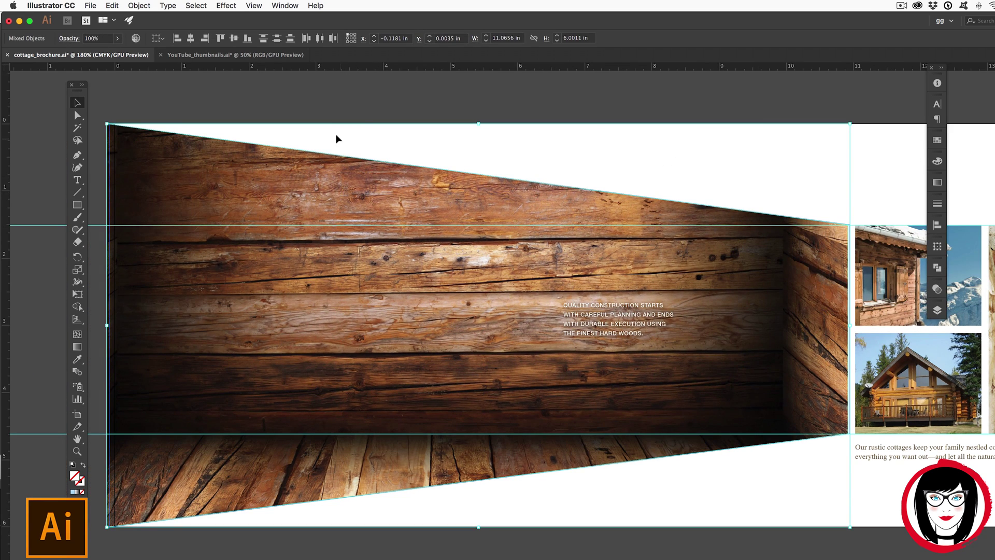
pyautogui.press('a')
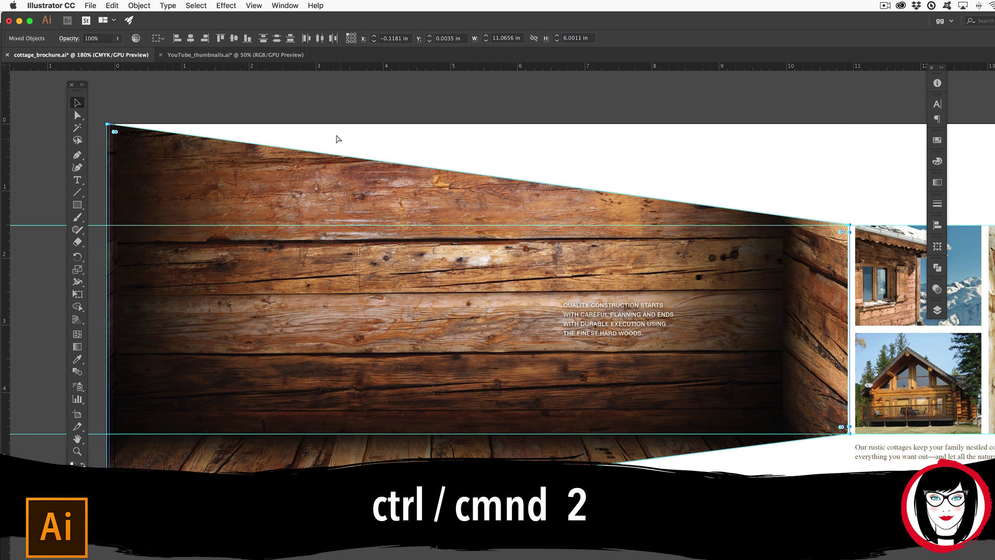
pyautogui.press('super+2')
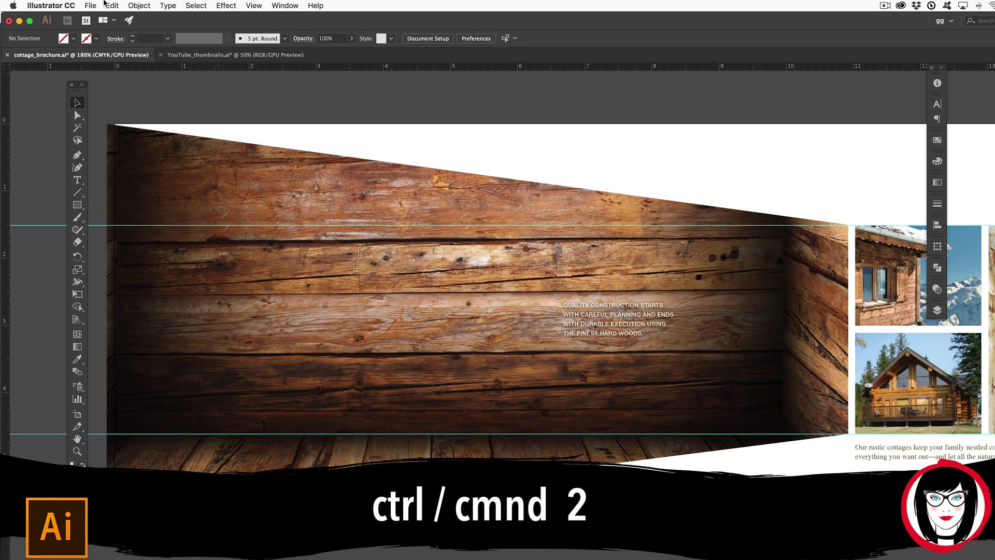
pyautogui.click(140, 4)
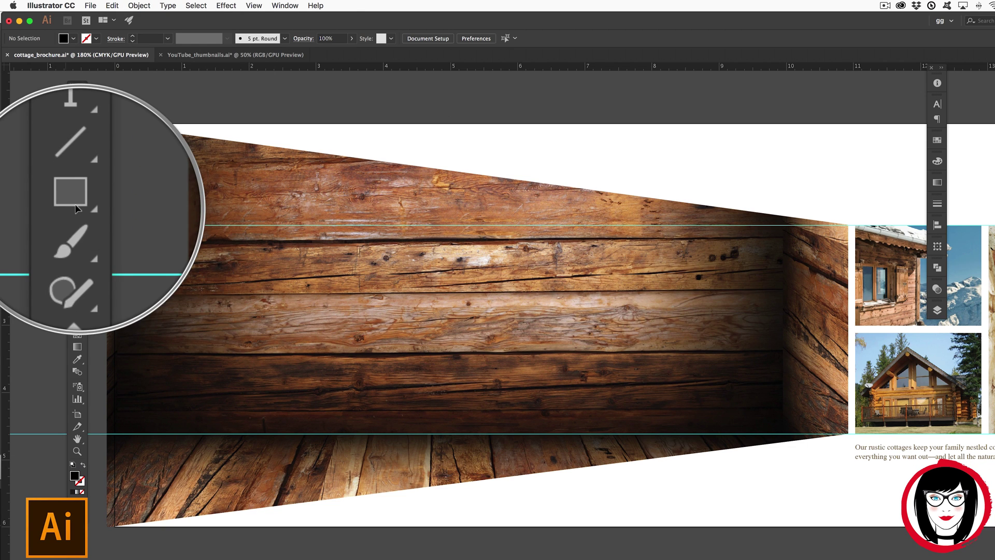
# Draw a 10.9105 × 5.9568 in black rectangle from the artboard's top-left corner over the wood panel
pyautogui.moveTo(77, 206); pyautogui.dragTo(113, 205)
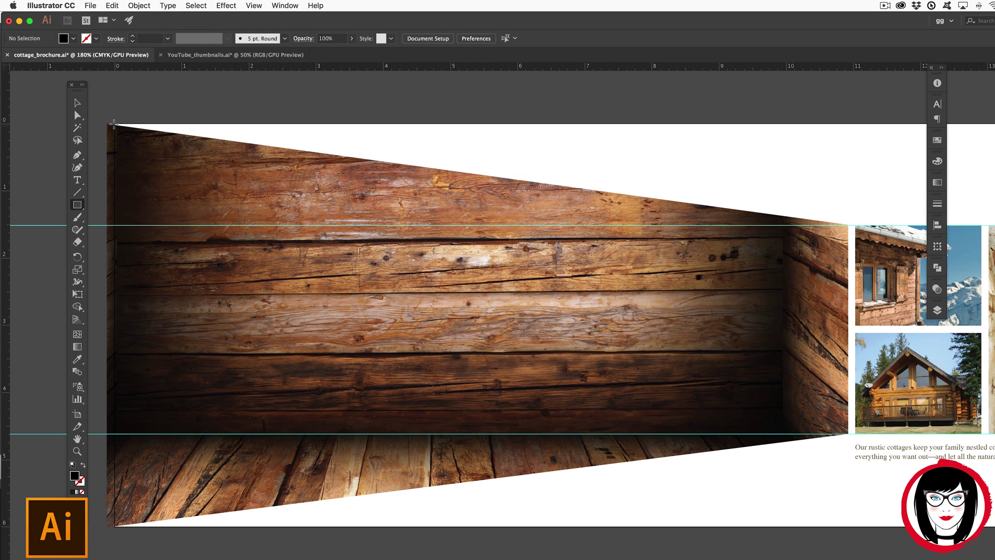
pyautogui.moveTo(114, 124); pyautogui.dragTo(846, 515)
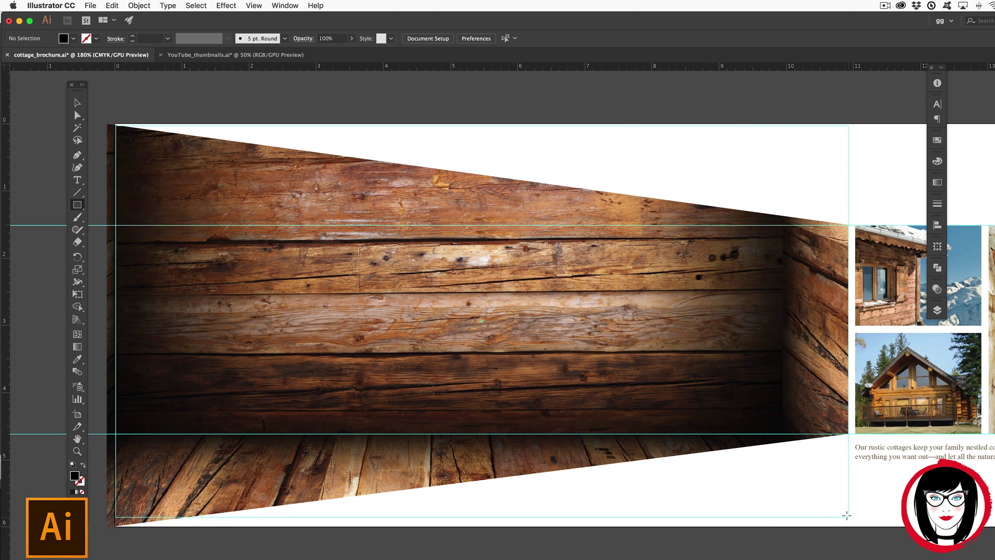
pyautogui.moveTo(846, 515); pyautogui.dragTo(847, 525)
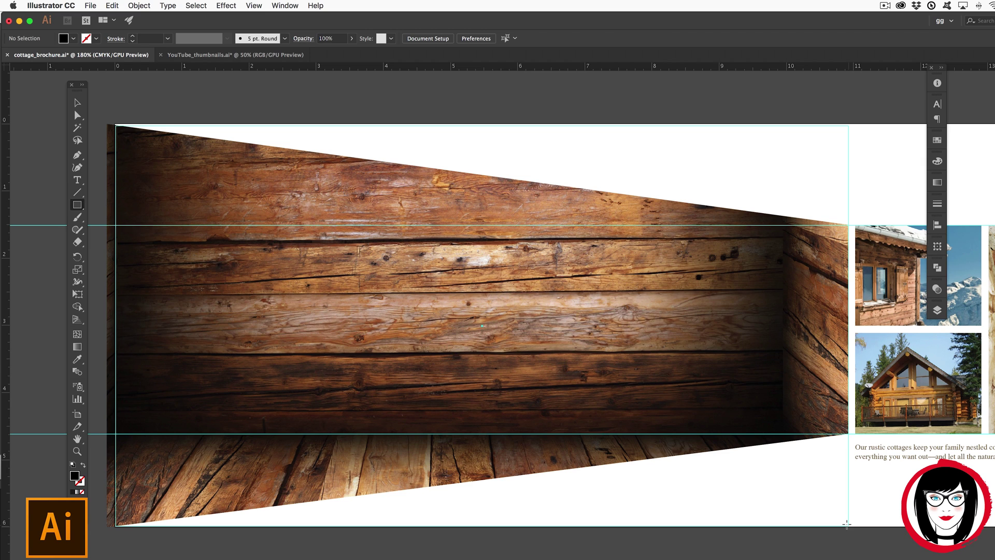
pyautogui.moveTo(847, 524); pyautogui.dragTo(848, 525)
pyautogui.press('v')
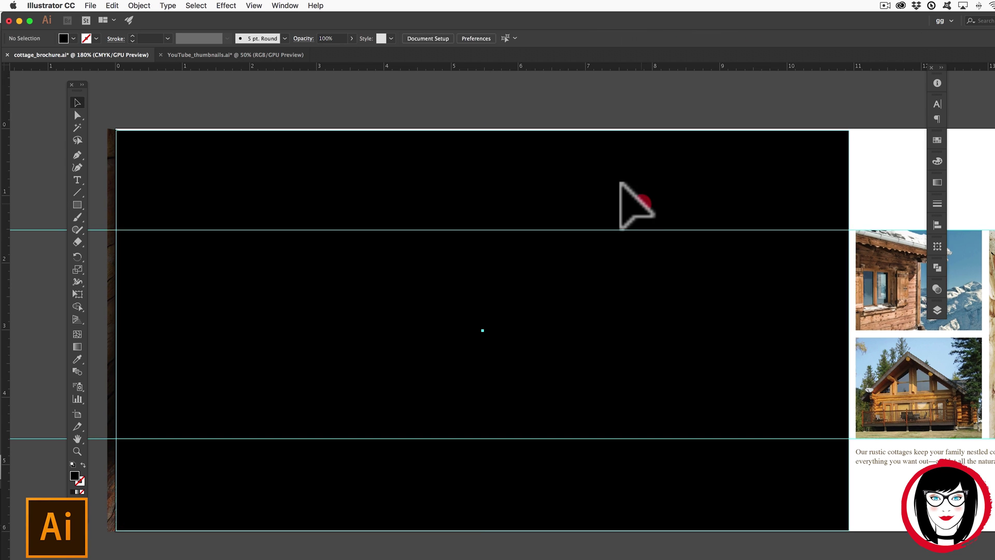
pyautogui.click(619, 184)
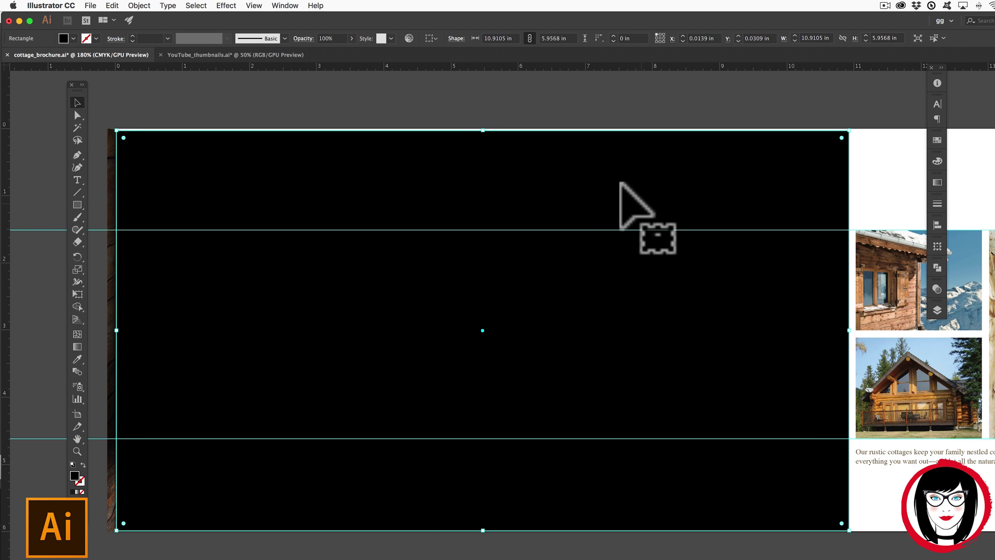
pyautogui.press('Delete')
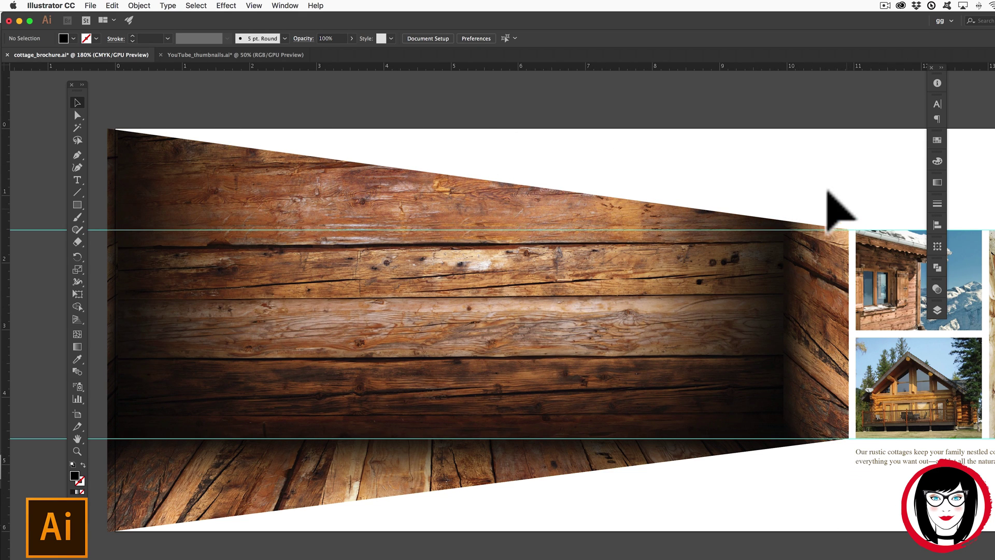
pyautogui.hotkey('ctrl', 'f')
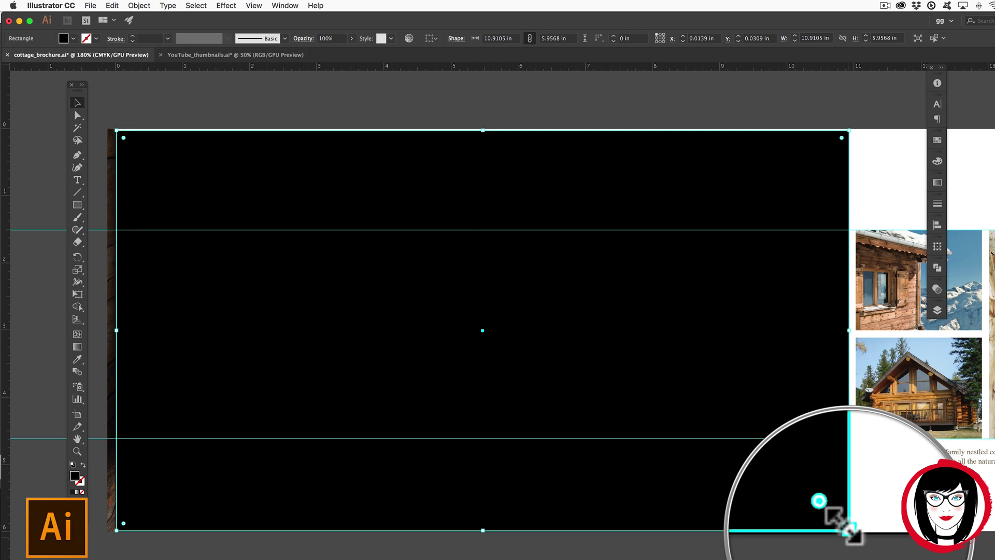
pyautogui.click(796, 491)
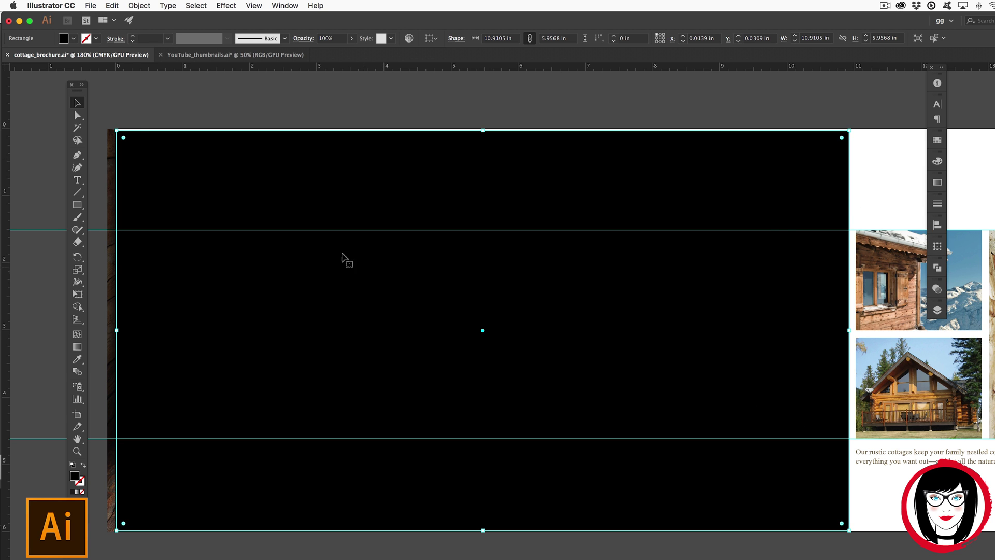
# Switch to the Direct Selection tool to work on individual anchor points
pyautogui.click(77, 104)
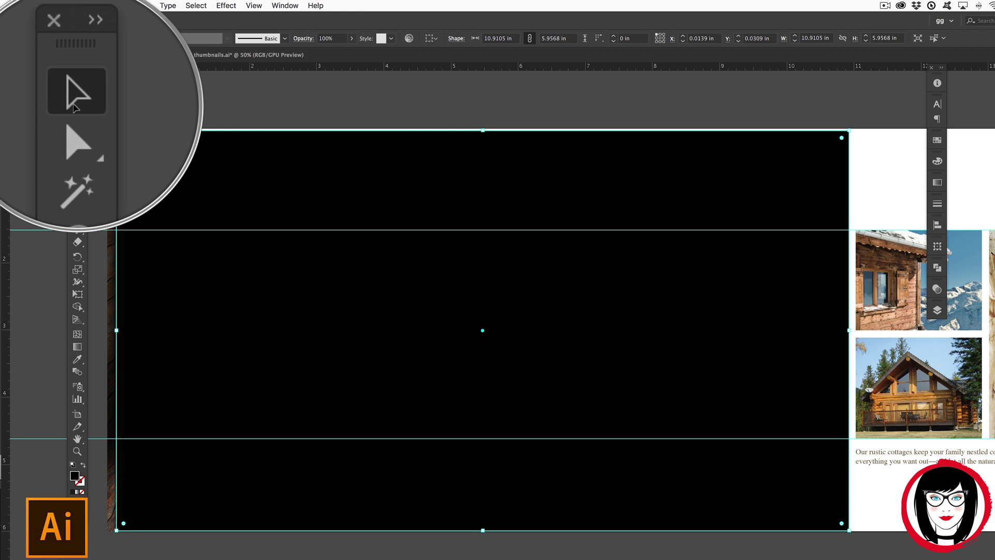
pyautogui.click(77, 115)
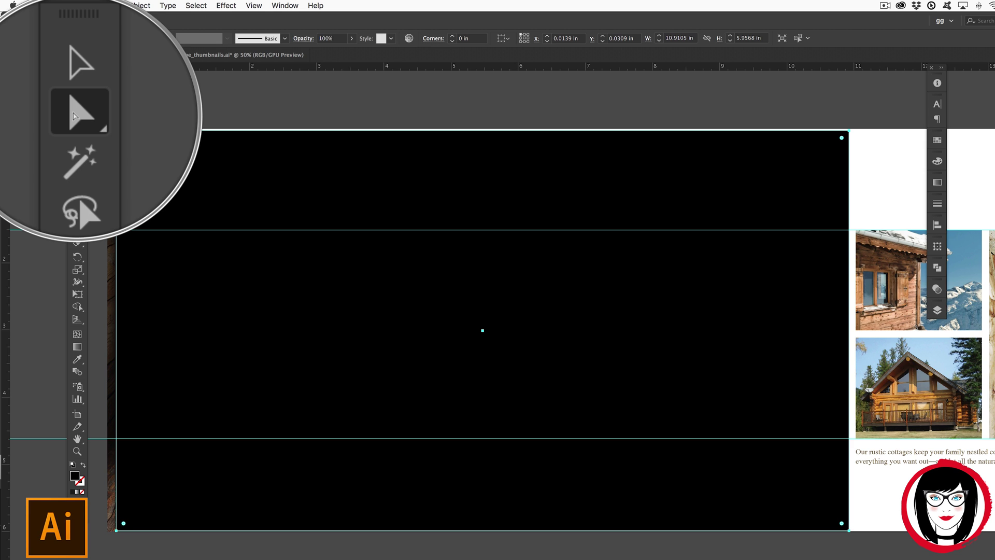
pyautogui.moveTo(77, 115); pyautogui.dragTo(149, 116)
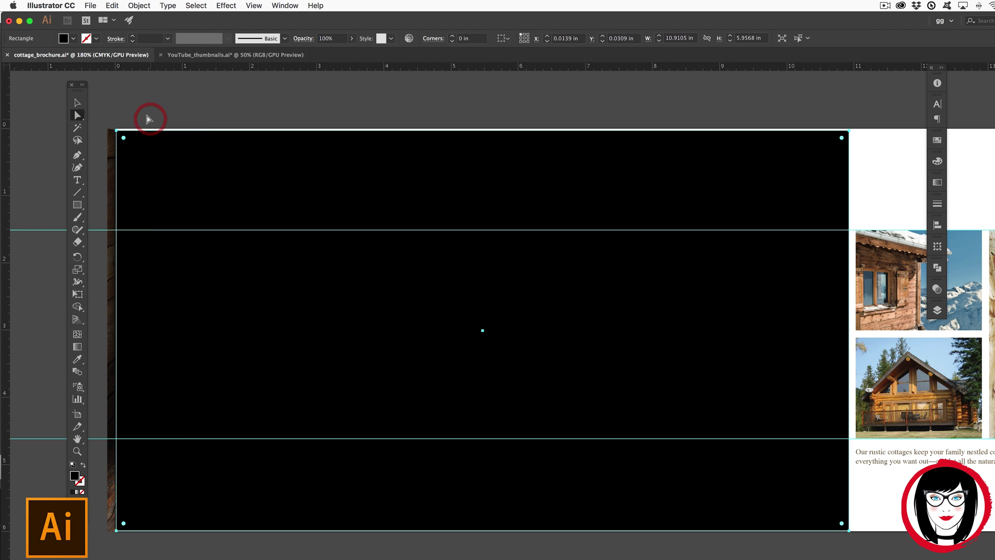
# Shift-scale the rectangle's right corners vertically until they meet the two horizontal guides
pyautogui.click(78, 269)
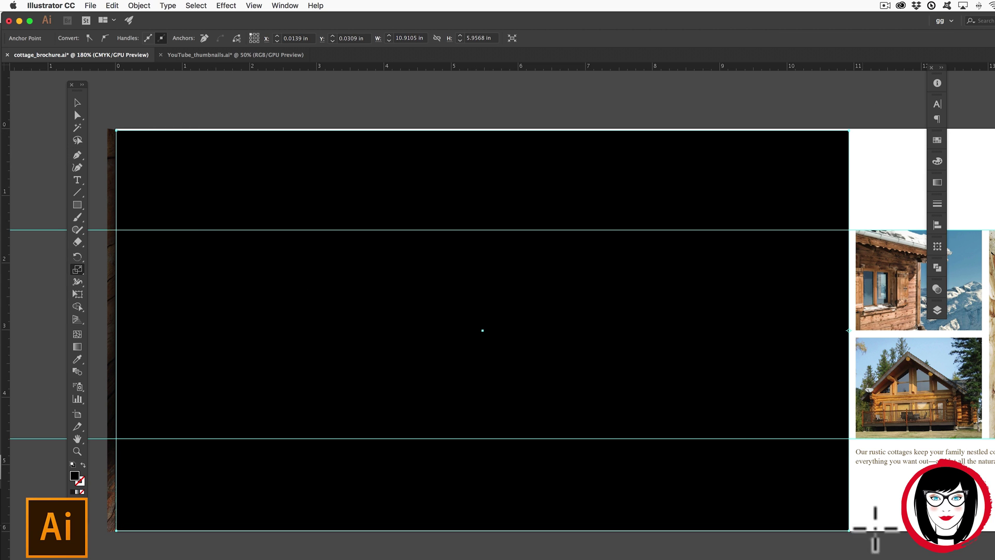
pyautogui.click(848, 529)
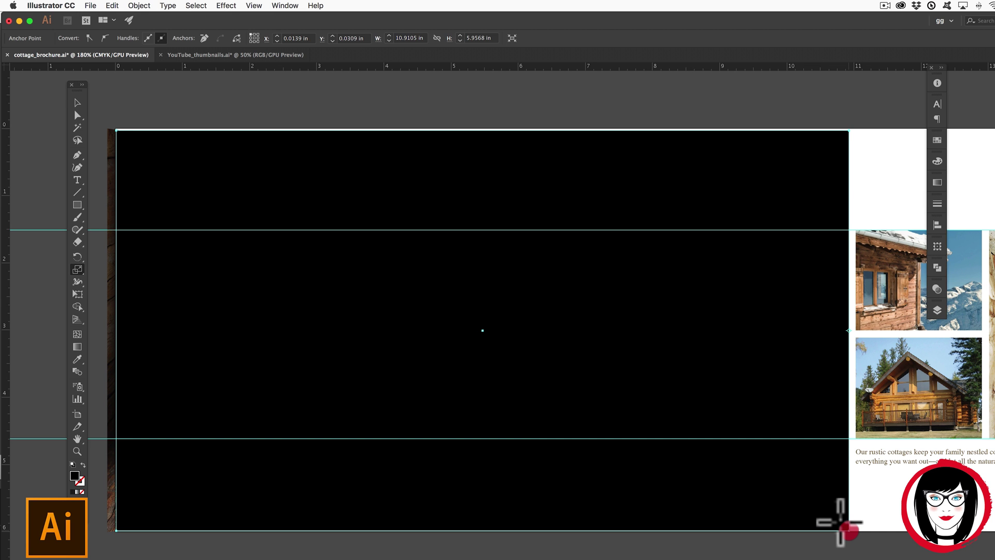
pyautogui.moveTo(841, 522); pyautogui.dragTo(831, 440)
pyautogui.press('shift')
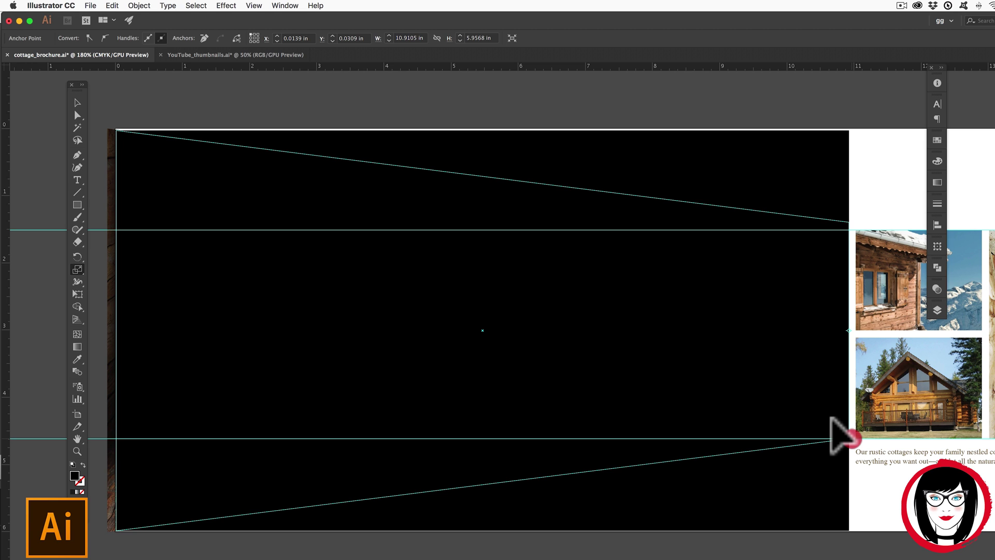
pyautogui.moveTo(830, 440); pyautogui.dragTo(830, 437)
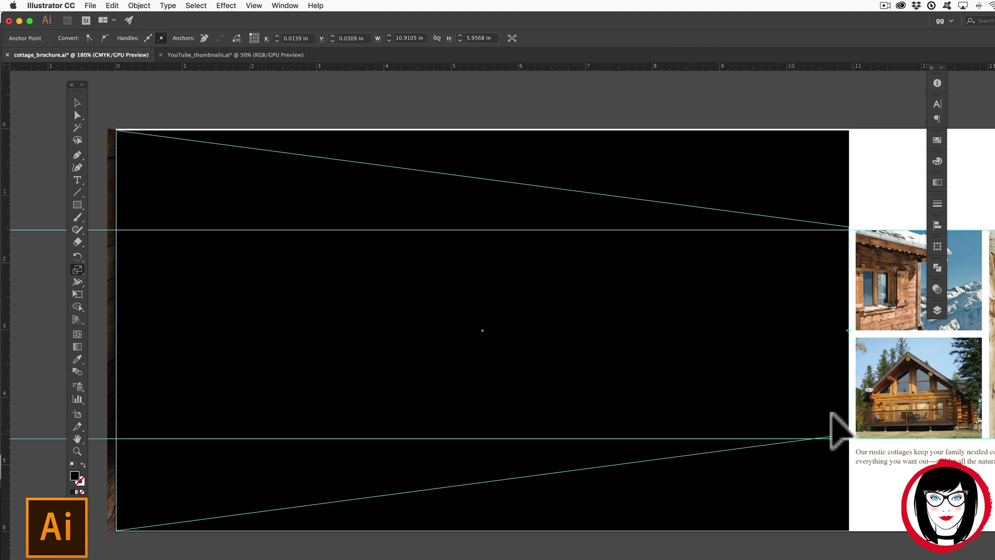
pyautogui.press('super+plus')
pyautogui.press('super+plus')
pyautogui.press('super+plus')
pyautogui.press('super+plus')
pyautogui.press('super+plus')
pyautogui.press('super+plus')
# Magnify the black shape's bottom-right corner and move it down onto the guide
pyautogui.click(77, 451)
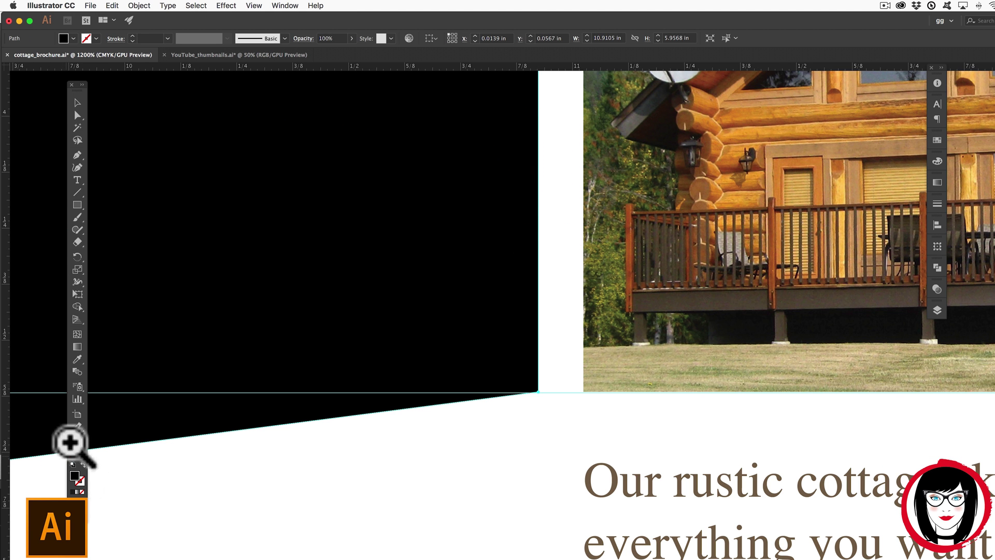
pyautogui.moveTo(544, 389); pyautogui.dragTo(974, 513)
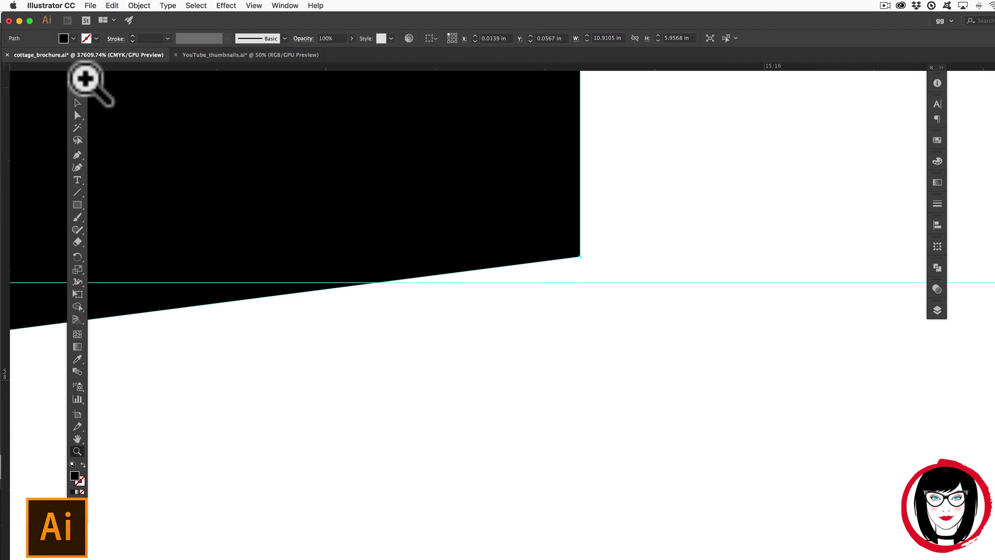
pyautogui.click(77, 102)
pyautogui.moveTo(526, 132); pyautogui.dragTo(527, 163)
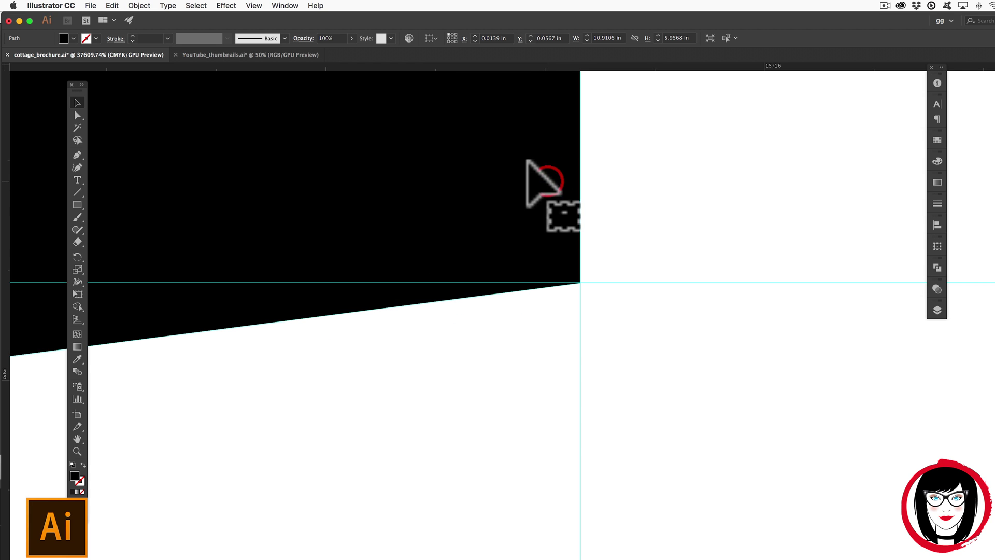
pyautogui.scroll(2, 597, 249)
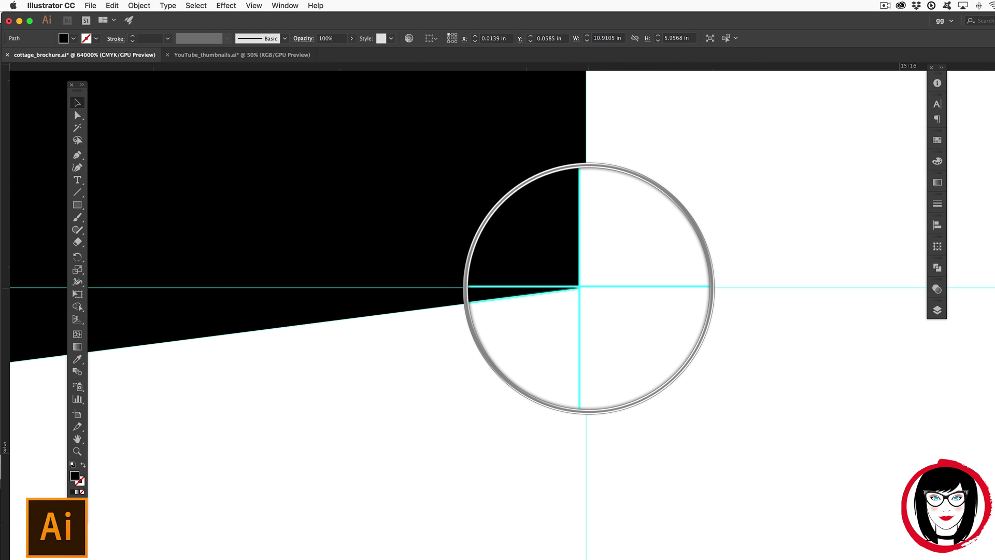
# Fit the artboard, zoom tightly on the shape's upper-right corner, then deselect the shape
pyautogui.press('super+0')
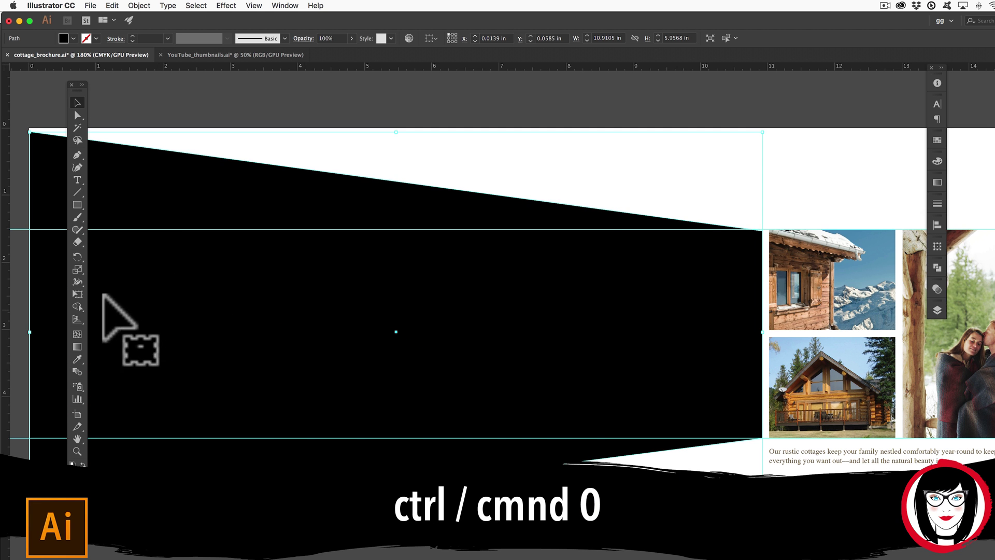
pyautogui.click(77, 451)
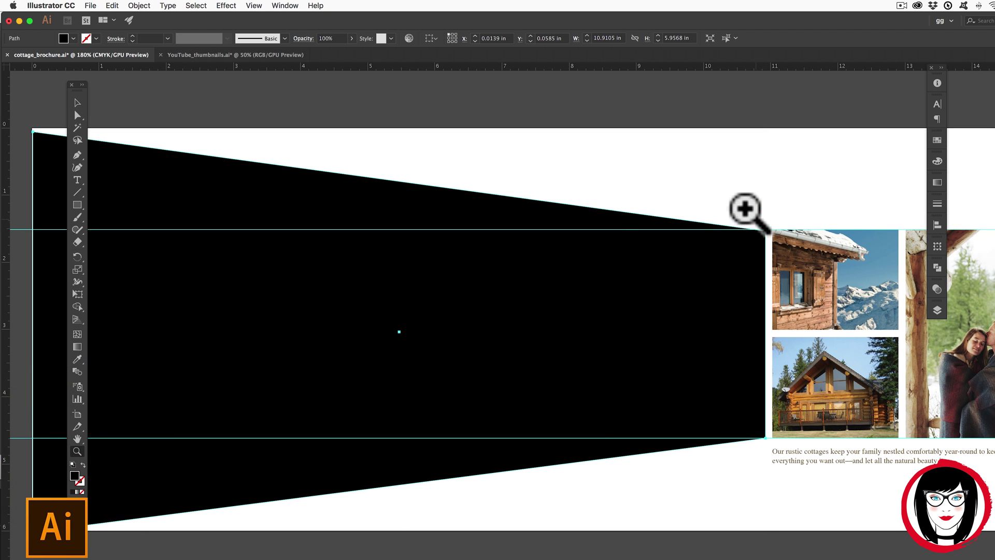
pyautogui.moveTo(745, 210); pyautogui.dragTo(804, 248)
pyautogui.press('v')
pyautogui.click(541, 309)
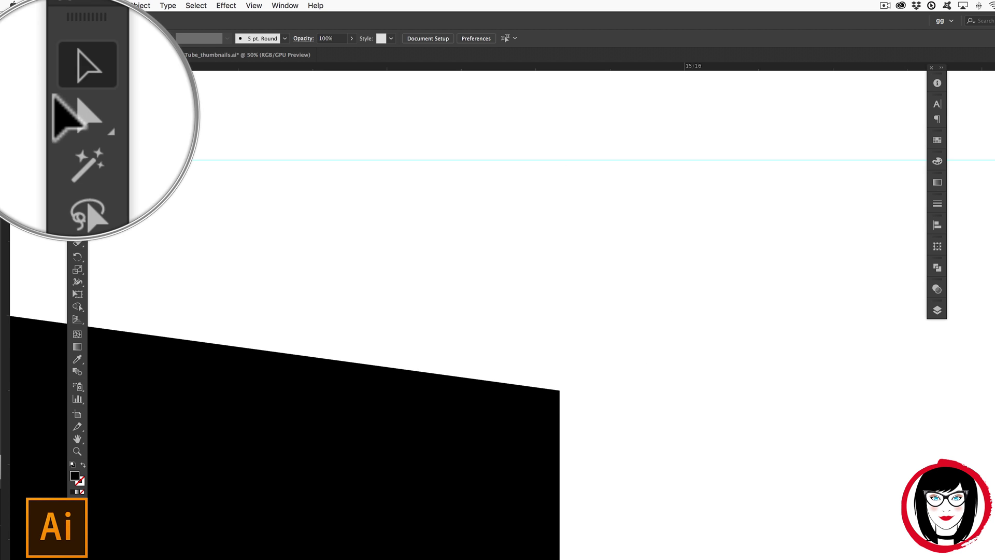
# Scale the black path from its lower-right origin until the upper-right corner snaps onto the top guide intersection
pyautogui.click(77, 115)
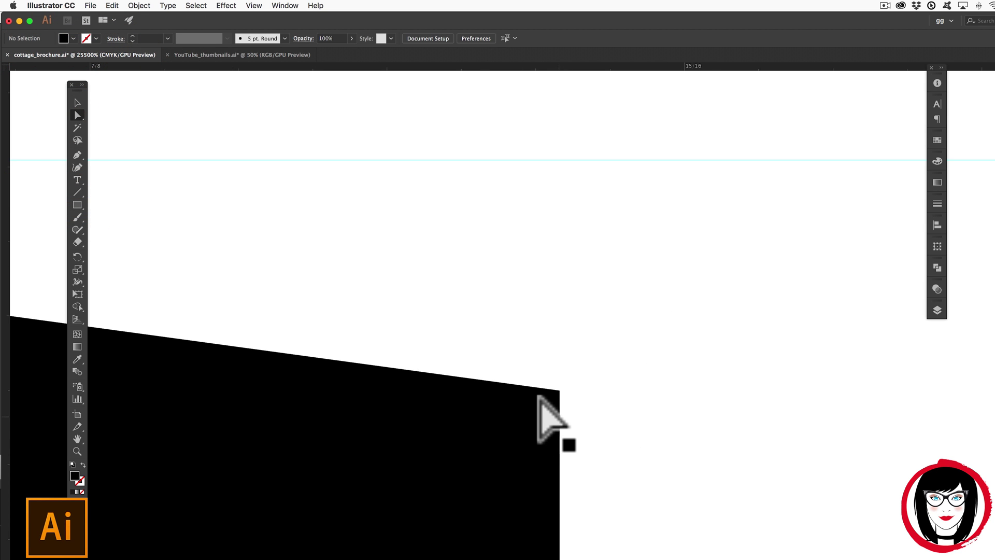
pyautogui.click(557, 414)
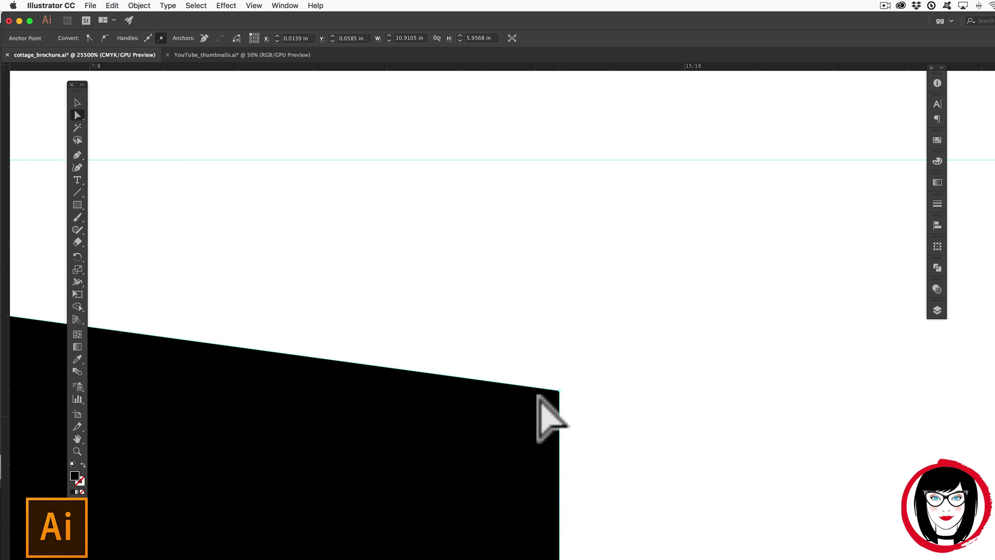
pyautogui.click(77, 269)
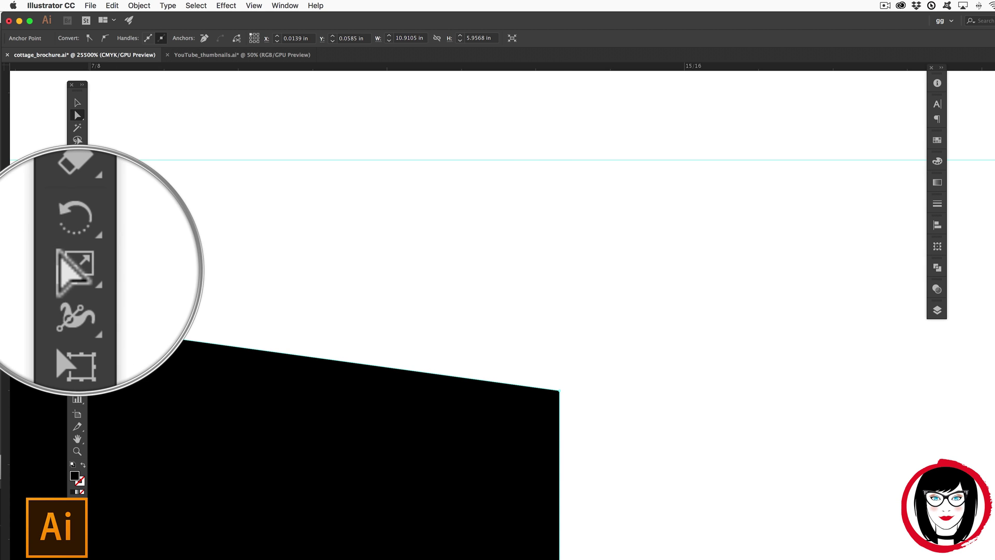
pyautogui.press('super+0')
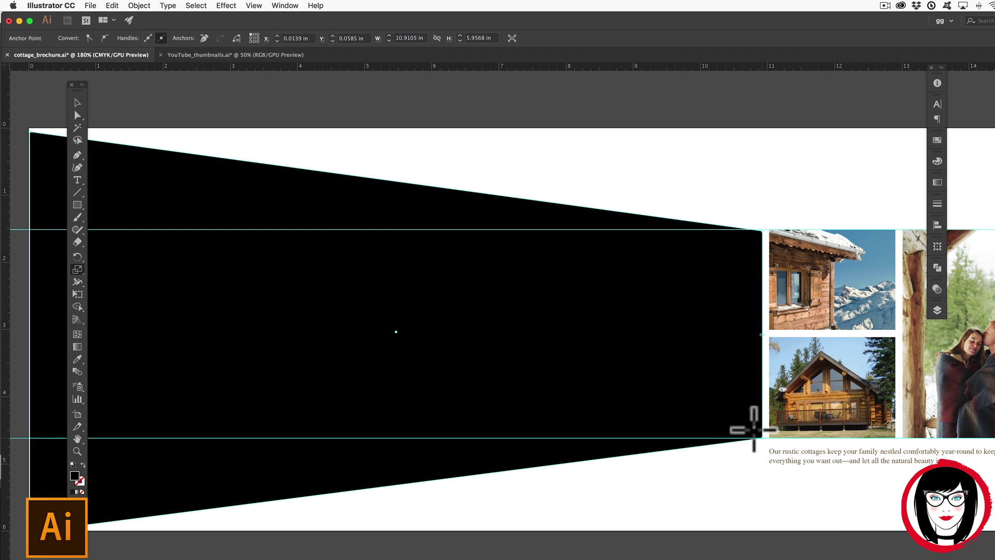
pyautogui.click(754, 429)
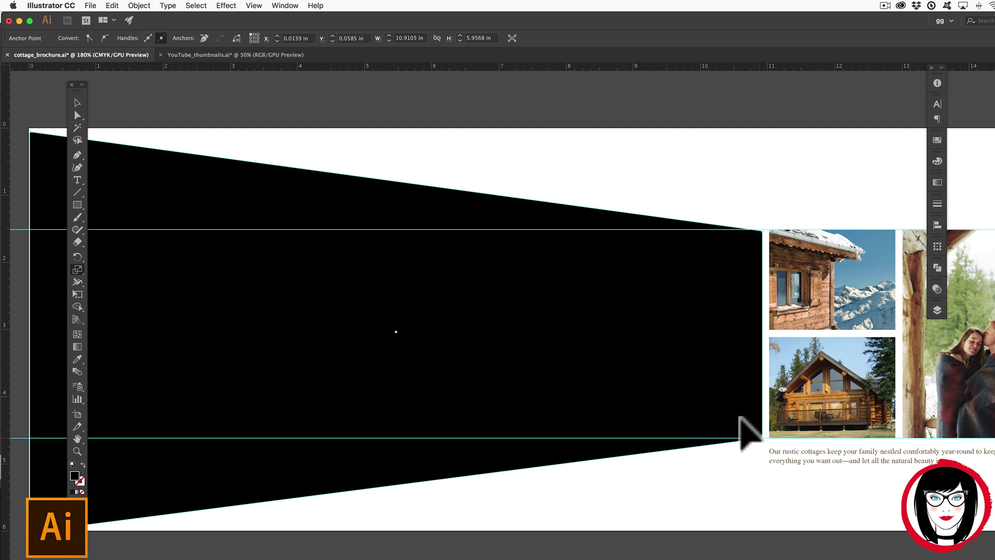
pyautogui.press('shift')
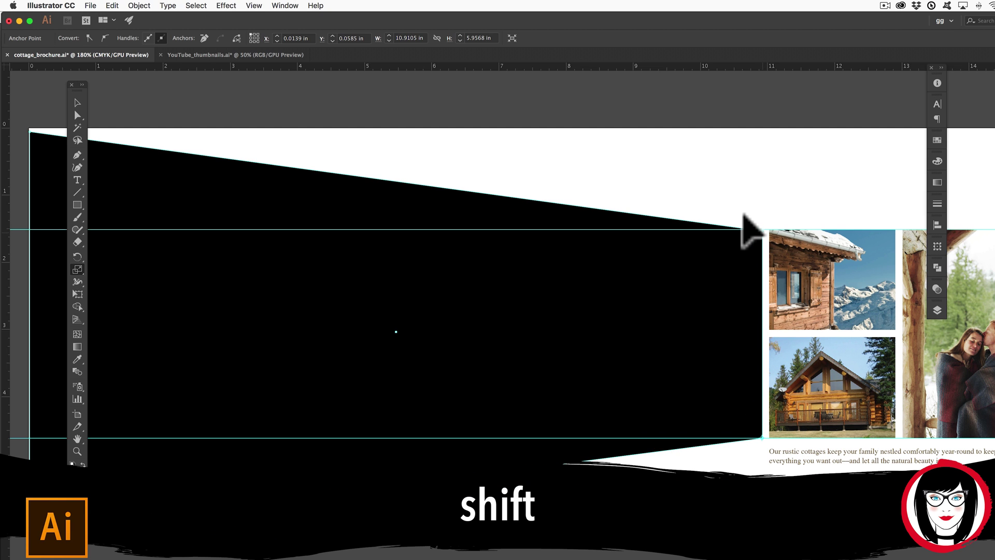
pyautogui.click(761, 229)
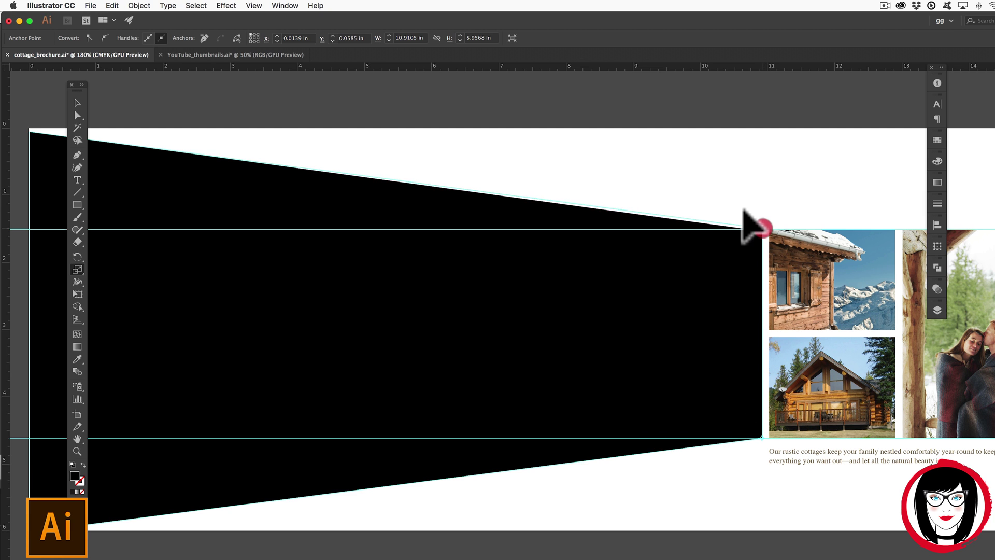
pyautogui.scroll(10, 746, 226)
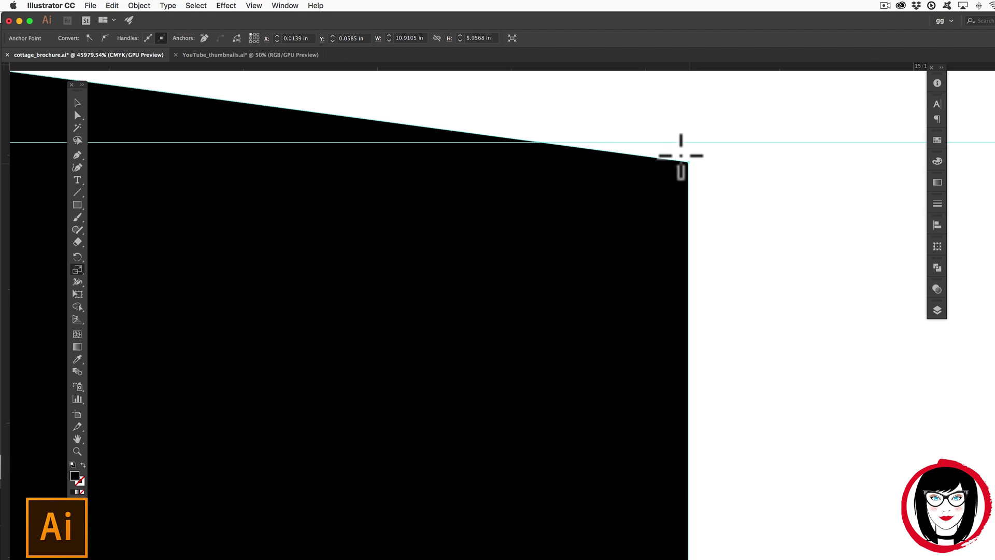
pyautogui.moveTo(680, 154); pyautogui.dragTo(671, 140)
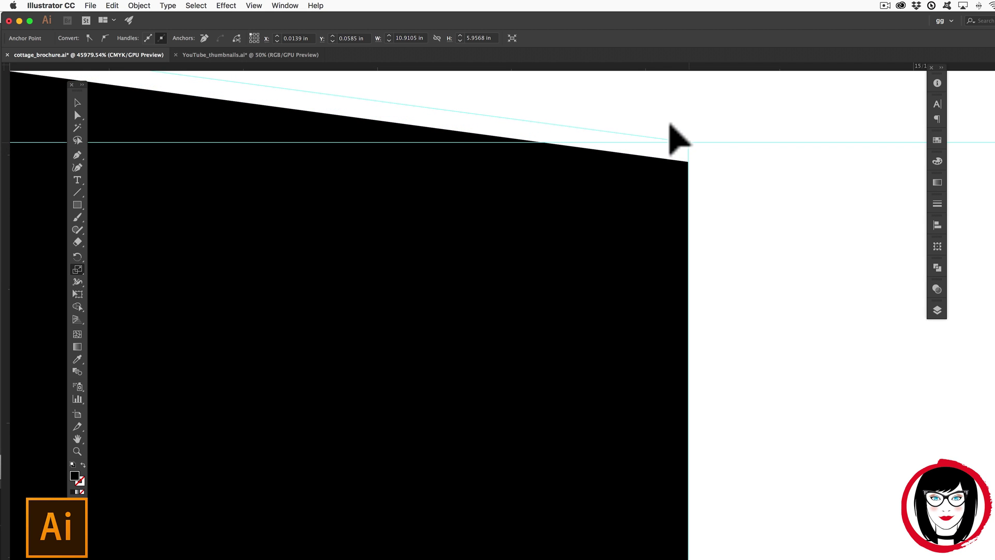
pyautogui.moveTo(671, 137); pyautogui.dragTo(688, 142)
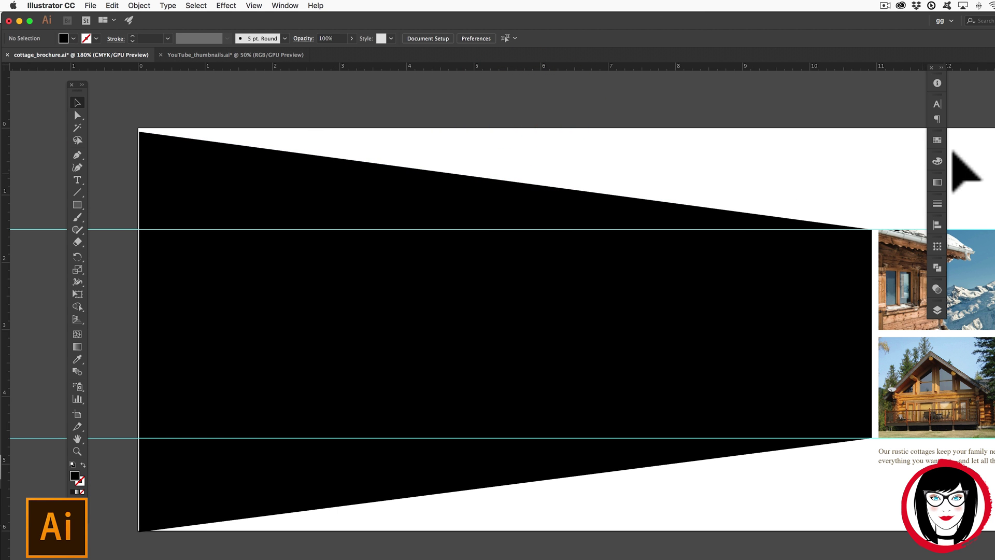
pyautogui.moveTo(854, 162); pyautogui.dragTo(655, 231)
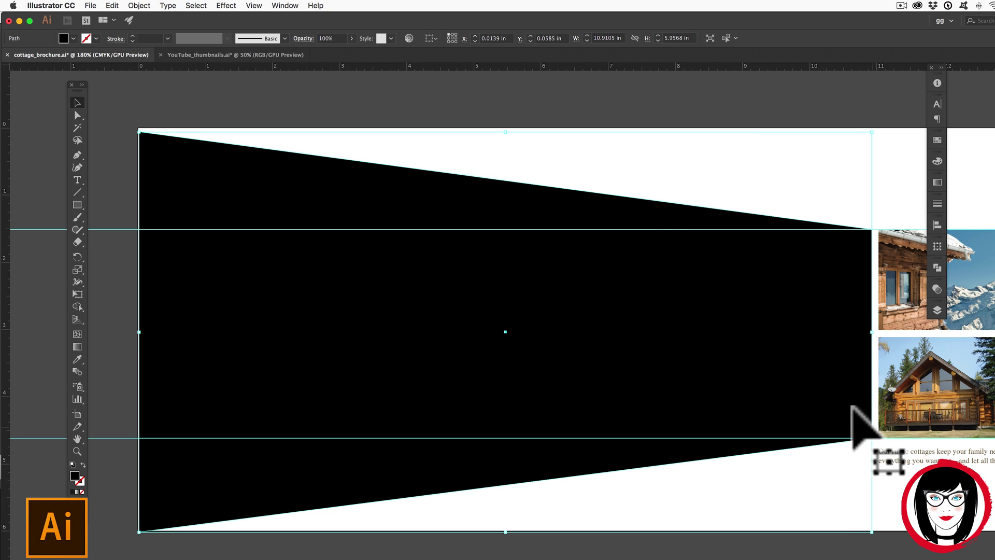
# Add a vertical guide at the left bleed
pyautogui.click(883, 210)
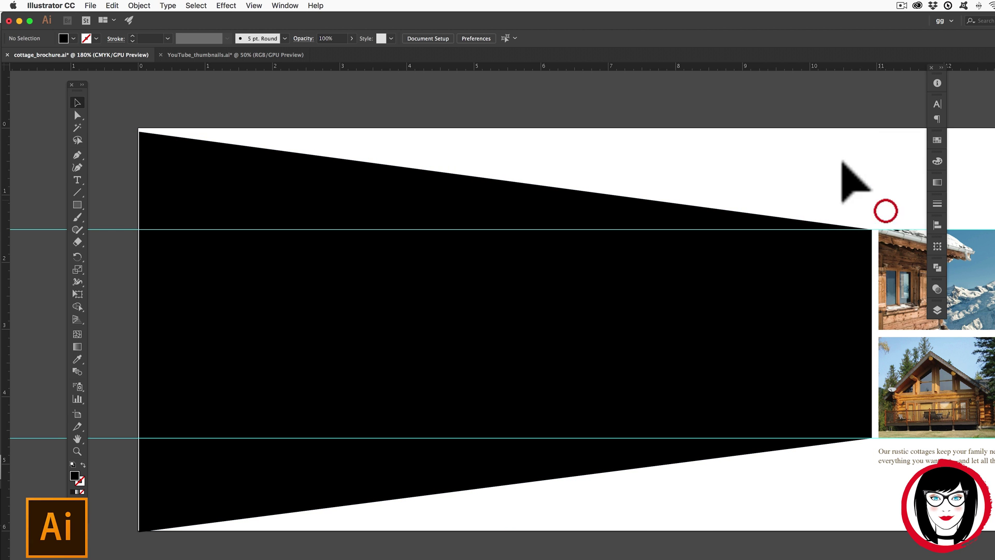
pyautogui.hscroll(3, 852, 316)
pyautogui.hscroll(1, 853, 308)
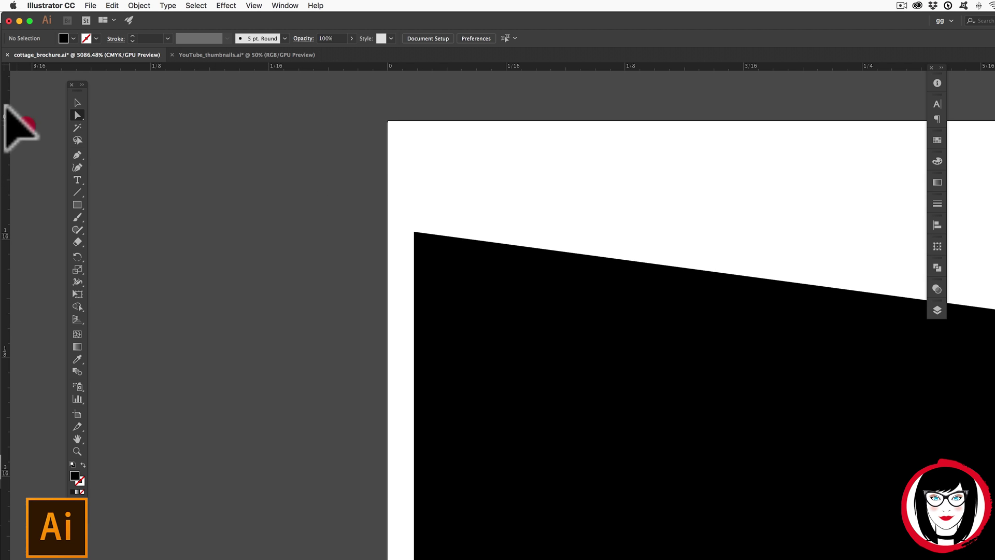
pyautogui.moveTo(4, 135); pyautogui.dragTo(262, 73)
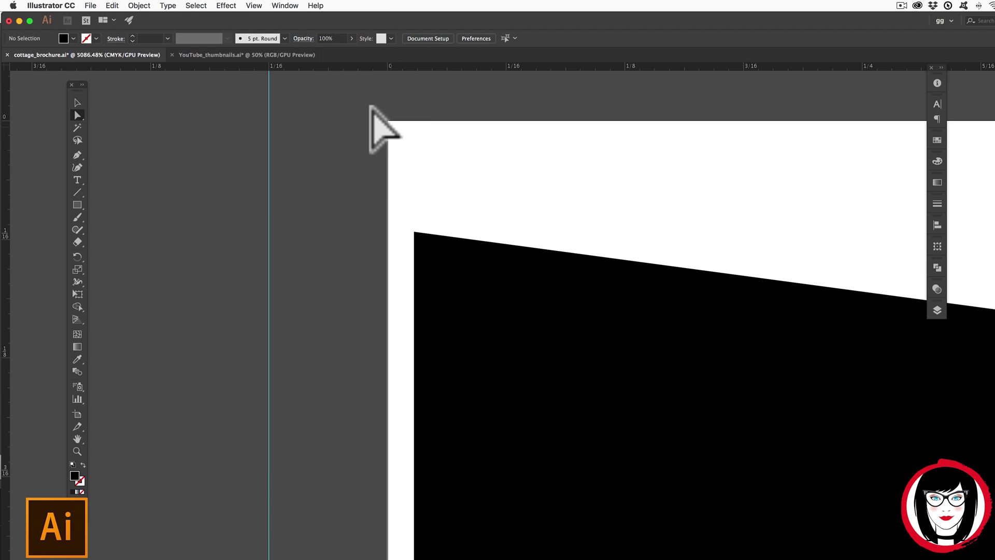
# Drag the black shape's top-left anchor out onto the bleed guide
pyautogui.click(414, 233)
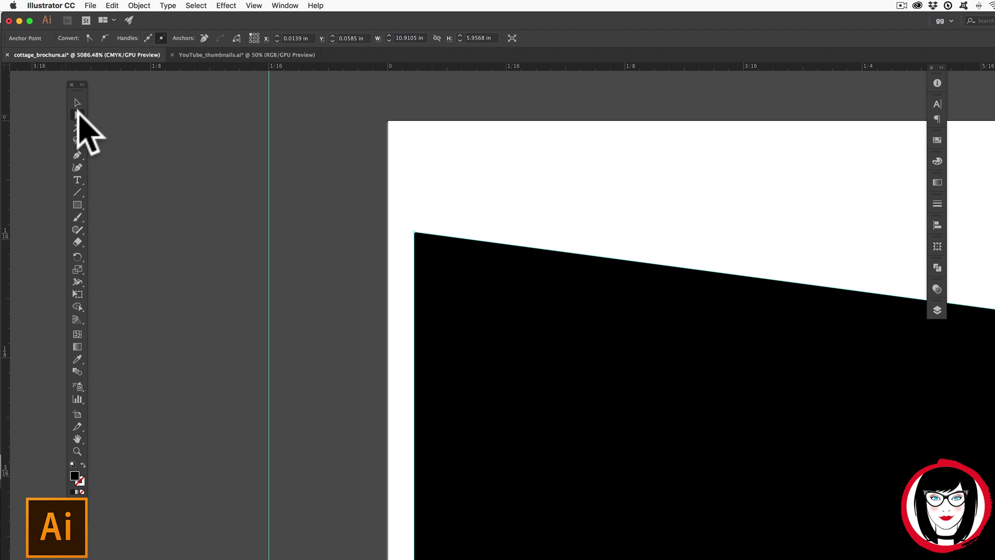
pyautogui.moveTo(80, 115); pyautogui.dragTo(138, 110)
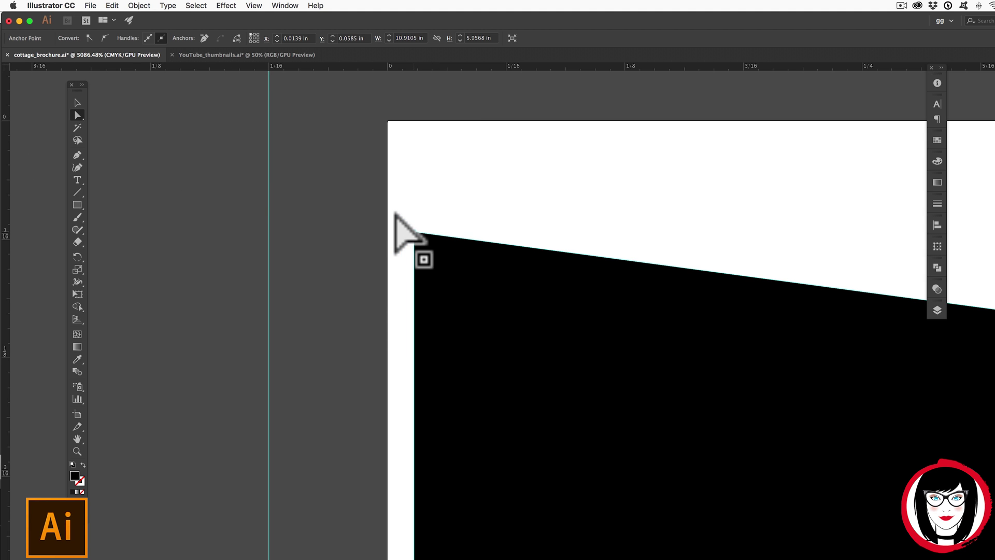
pyautogui.moveTo(414, 233); pyautogui.dragTo(270, 213)
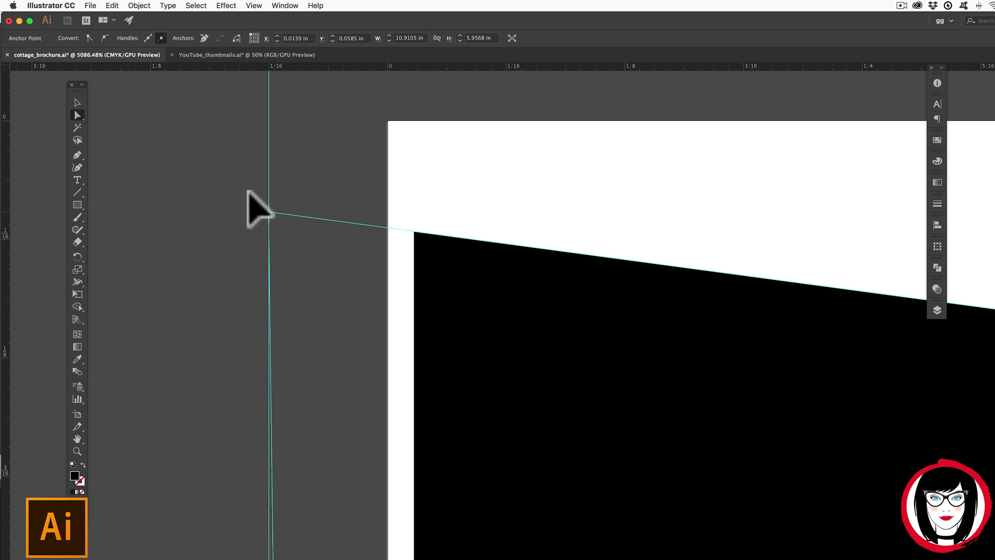
pyautogui.moveTo(269, 213); pyautogui.dragTo(269, 213)
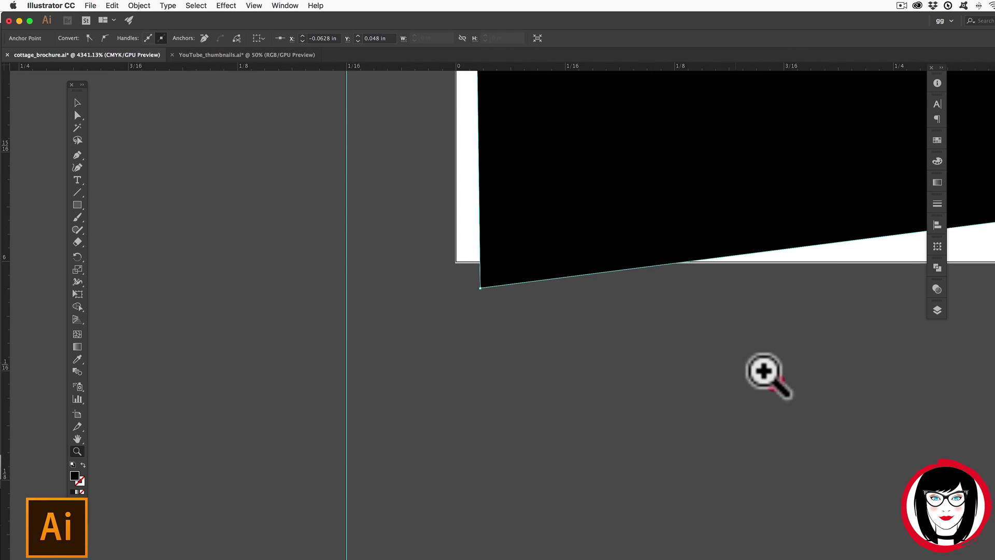
# Drag the bottom-left anchor onto the bleed guide with Shift, then deselect
pyautogui.moveTo(763, 371); pyautogui.dragTo(823, 415)
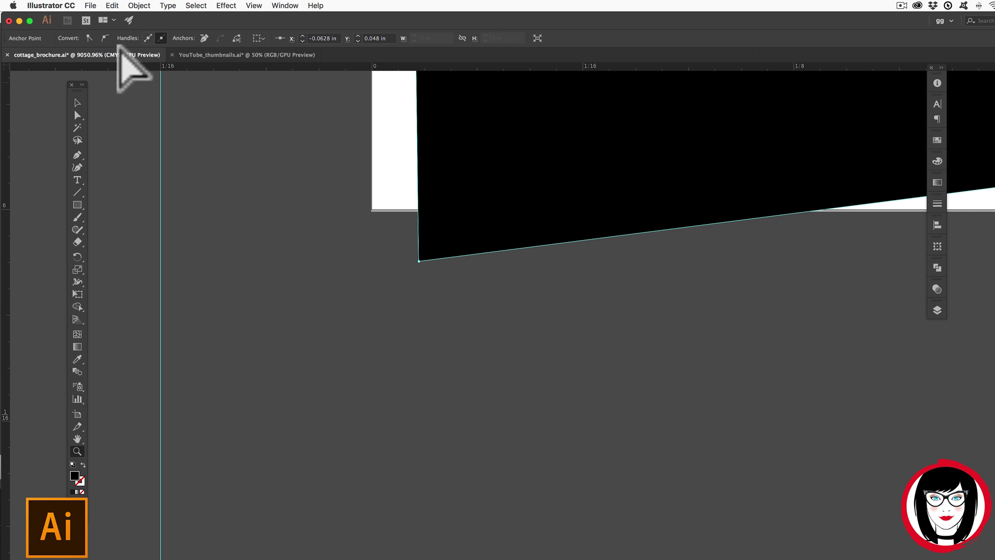
pyautogui.click(77, 115)
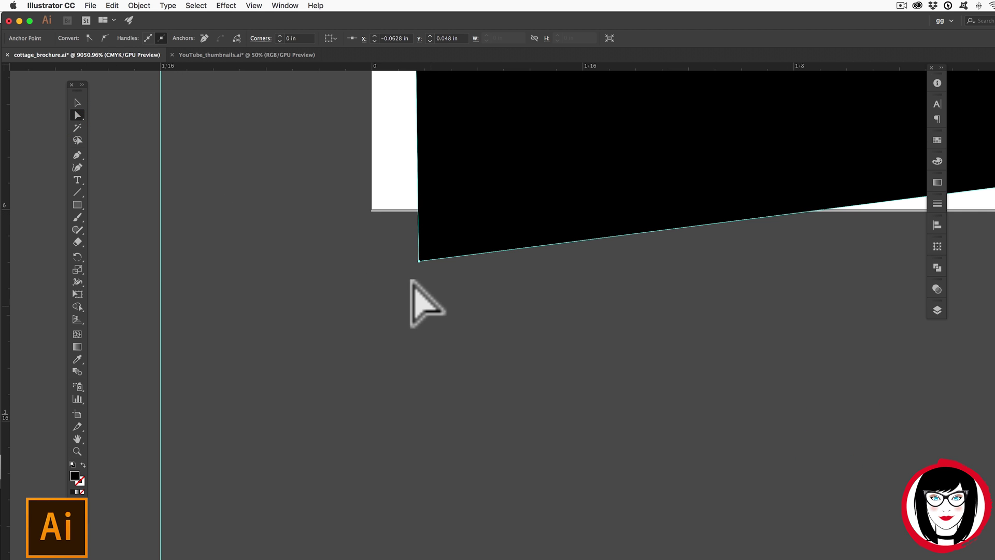
pyautogui.click(419, 260)
pyautogui.moveTo(418, 261); pyautogui.dragTo(162, 308)
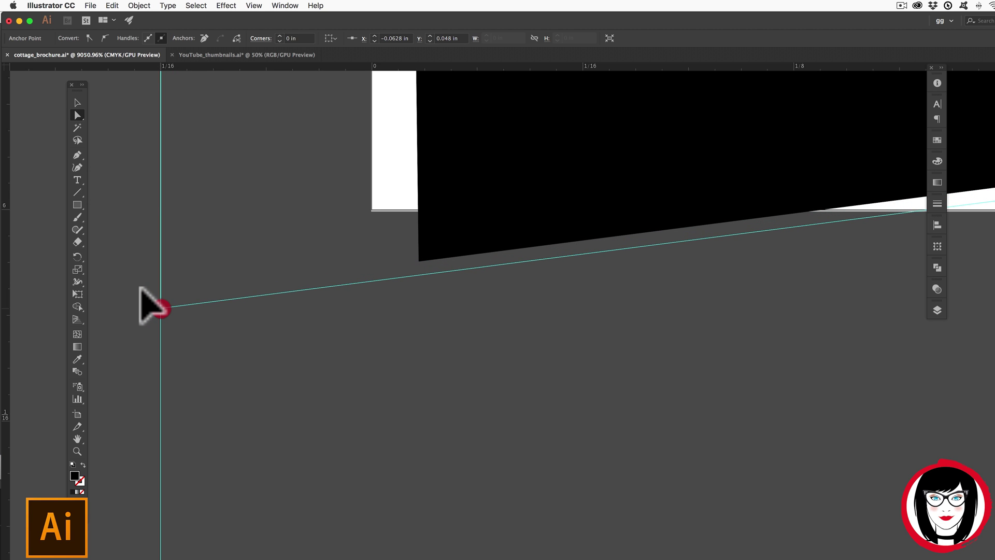
pyautogui.moveTo(161, 309); pyautogui.dragTo(159, 293)
pyautogui.press('shift')
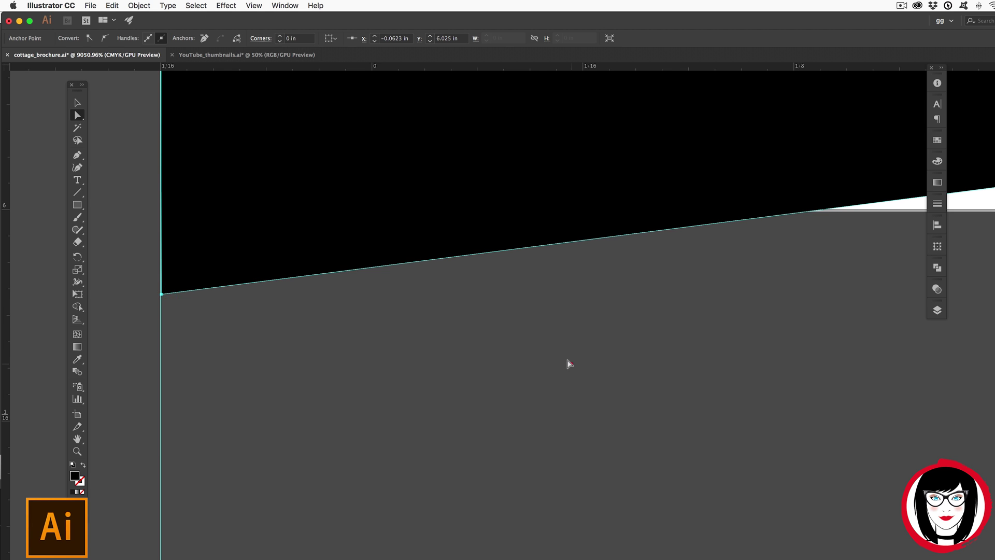
pyautogui.click(568, 363)
# Fit the whole spread in the window and hide the guides from the artboard's context menu
pyautogui.press('super+0')
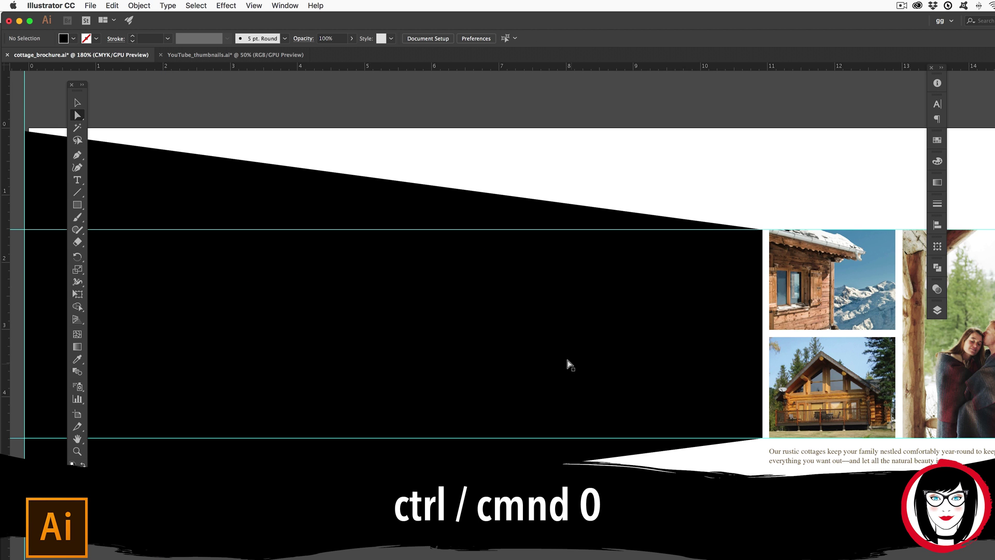
pyautogui.hscroll(-3, 736, 170)
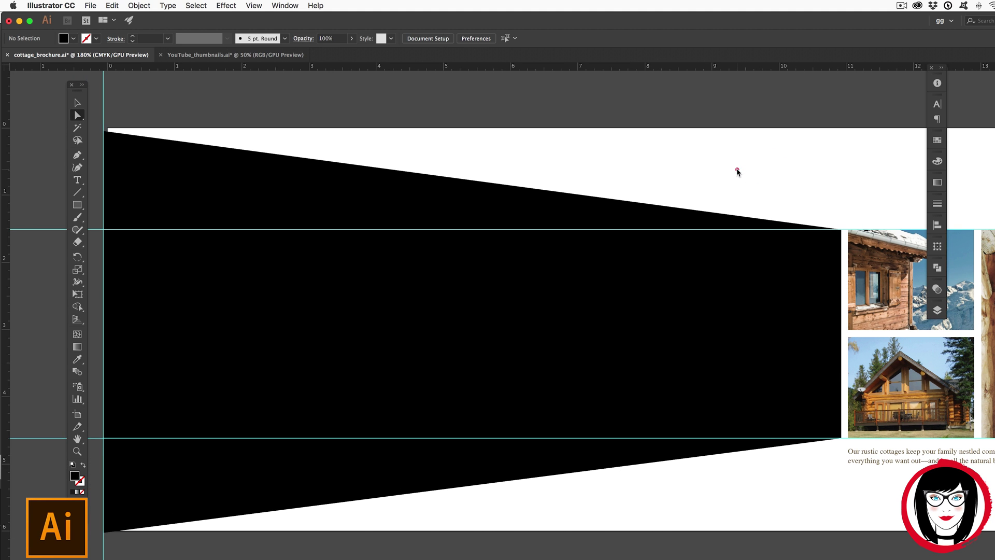
pyautogui.rightClick(736, 171)
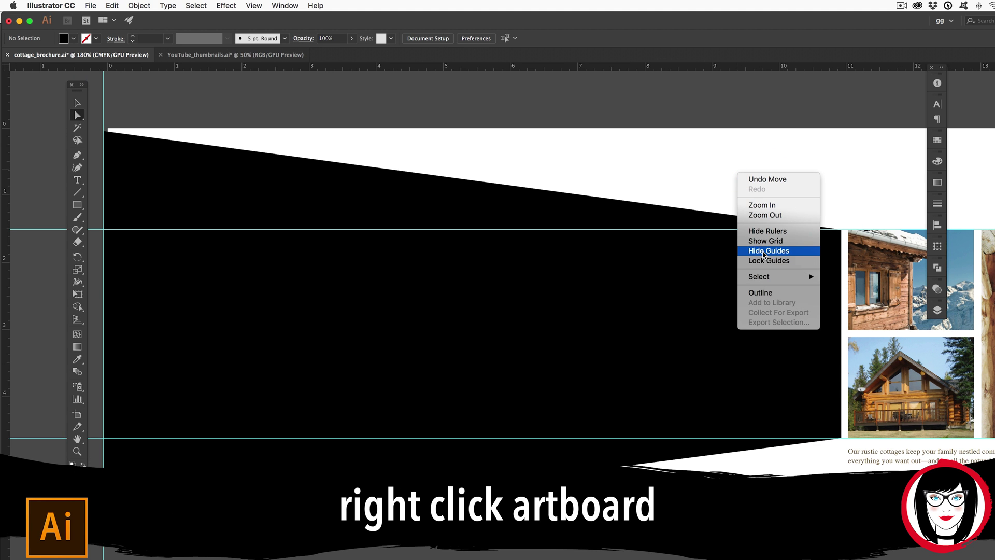
pyautogui.click(764, 252)
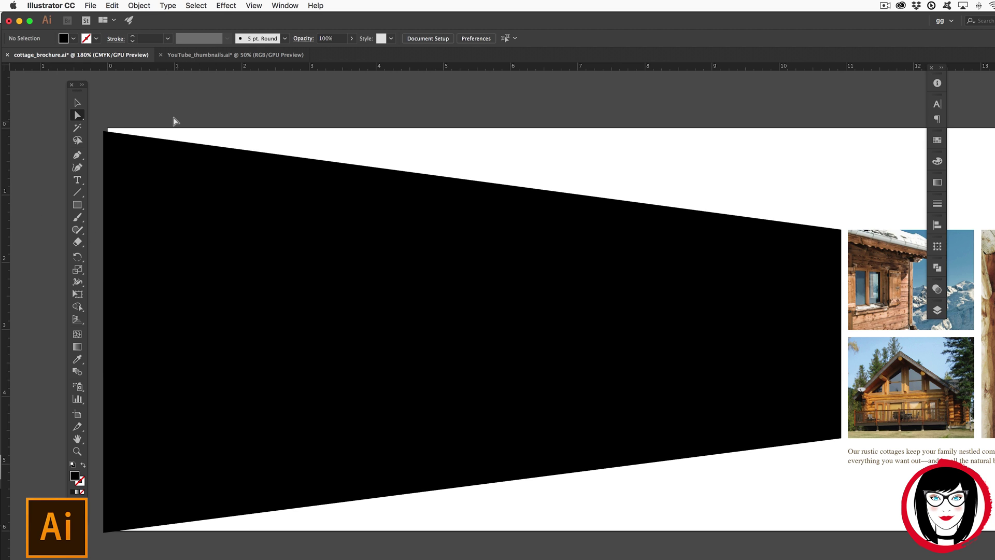
pyautogui.hscroll(-2, 708, 171)
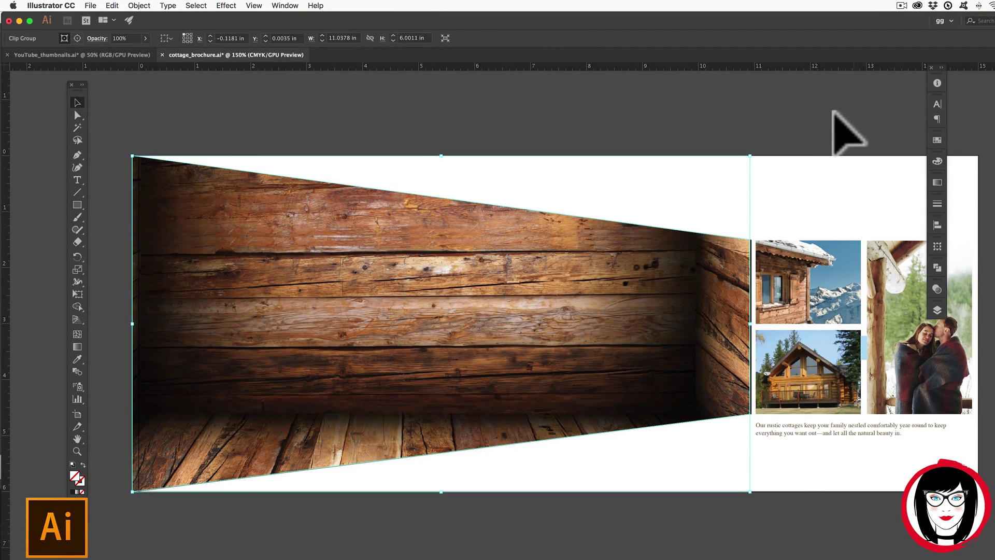
pyautogui.click(833, 112)
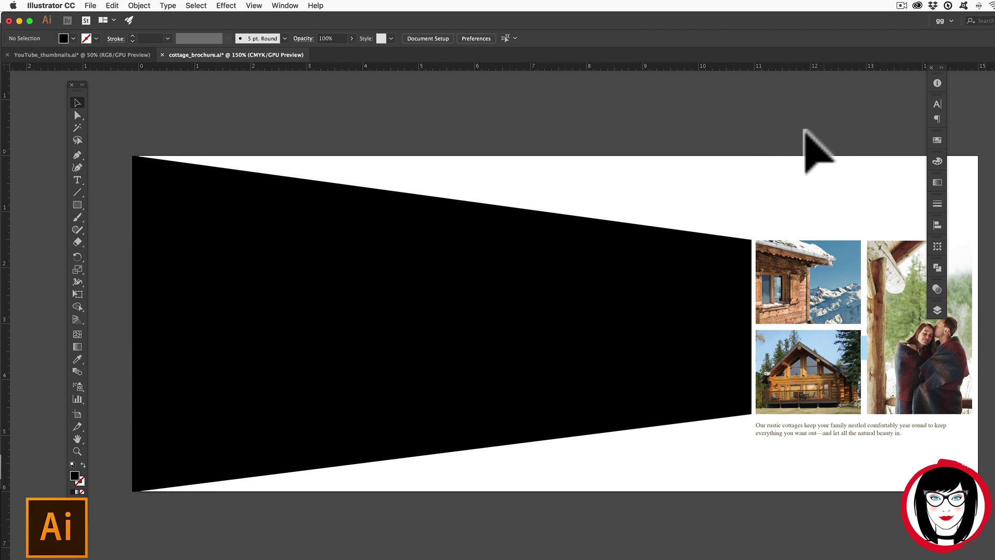